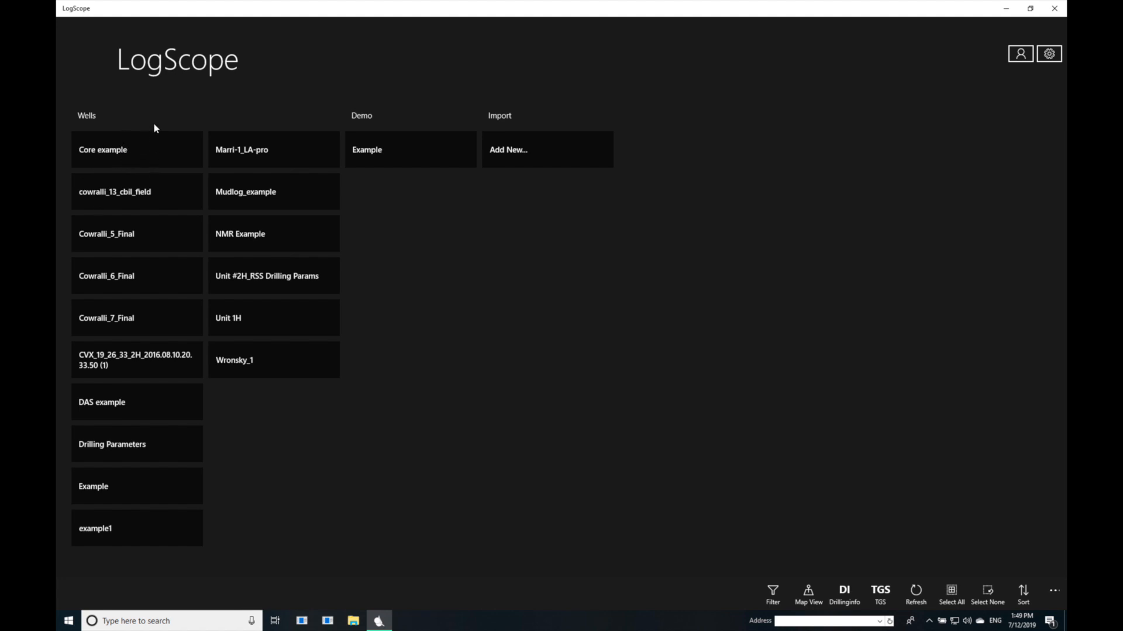
# Open the Core example well and show its crossplot view
pyautogui.click(135, 150)
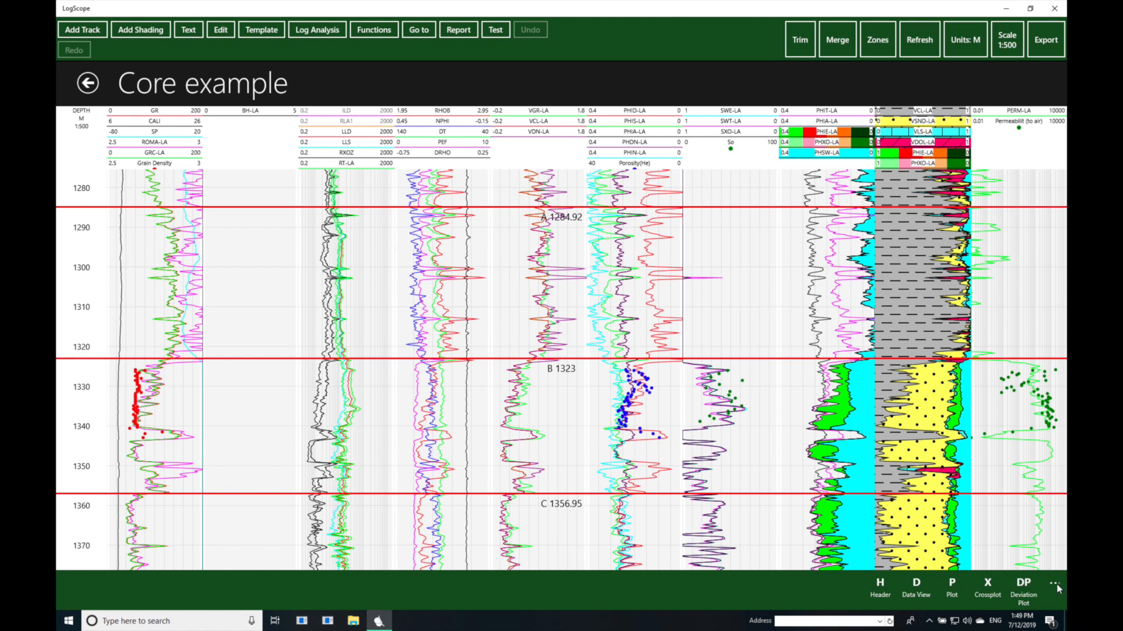
pyautogui.click(988, 585)
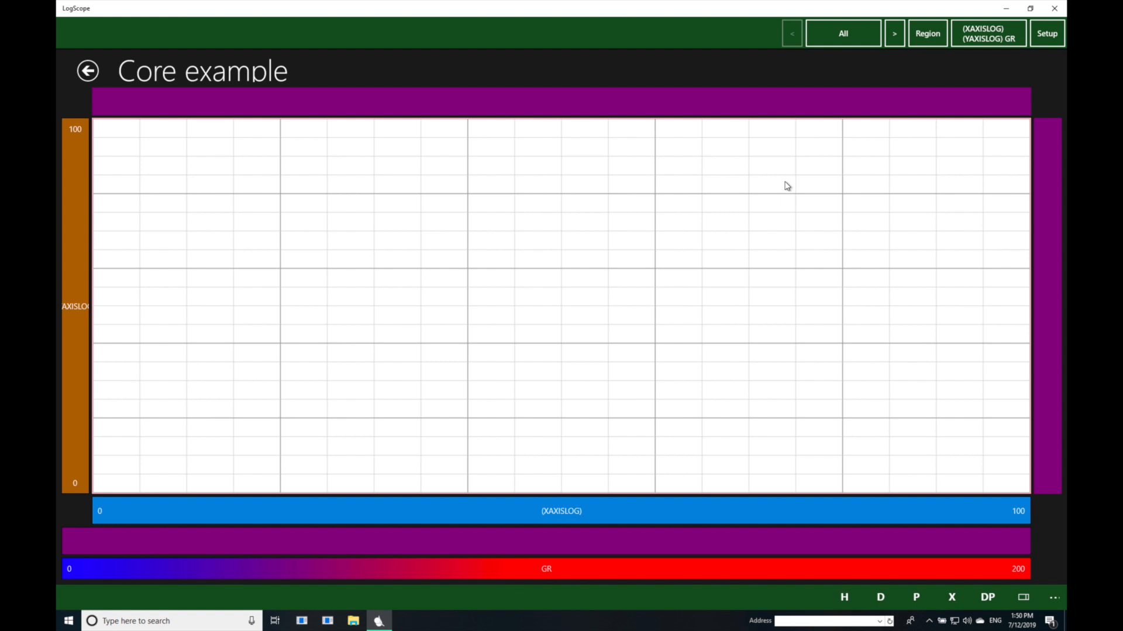
pyautogui.click(992, 36)
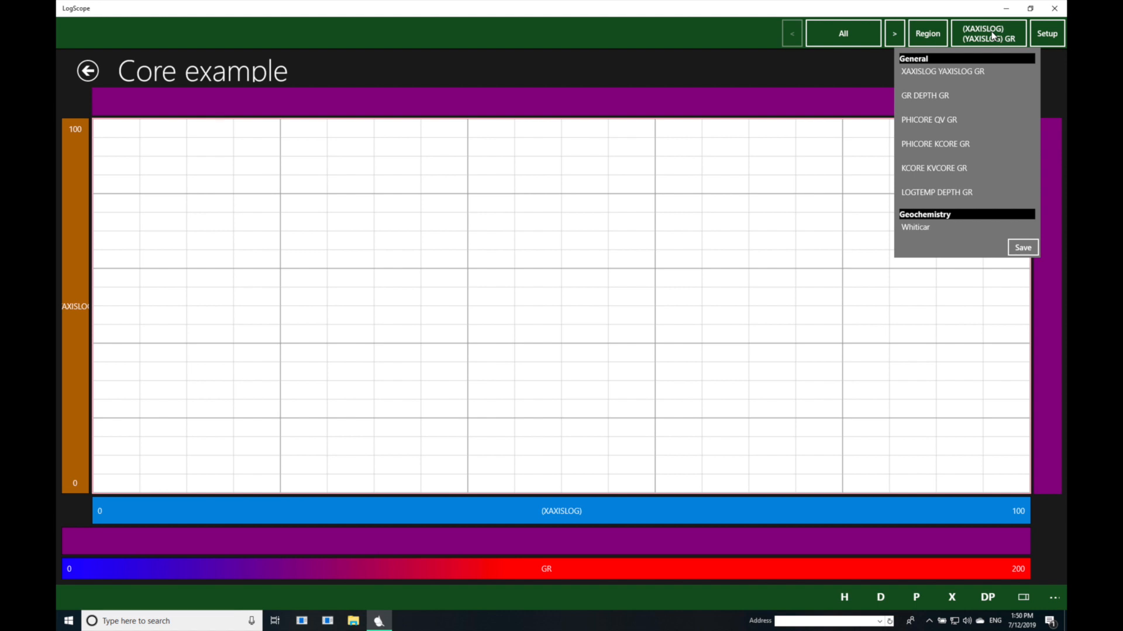
pyautogui.scroll(-3, 1007, 193)
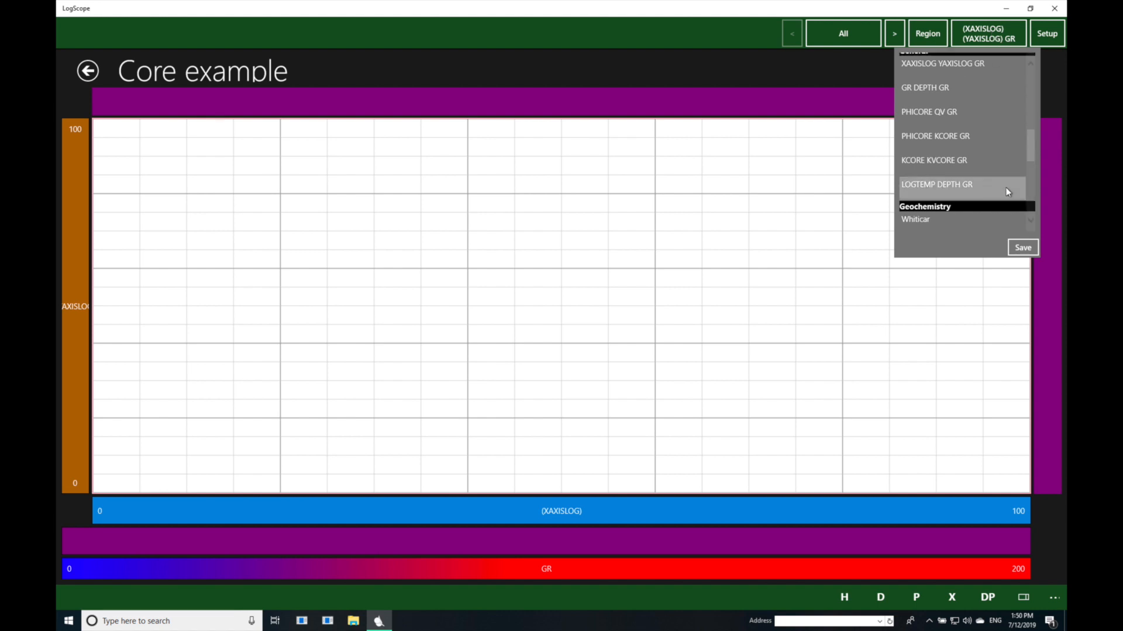
pyautogui.scroll(-3, 1007, 192)
pyautogui.click(766, 145)
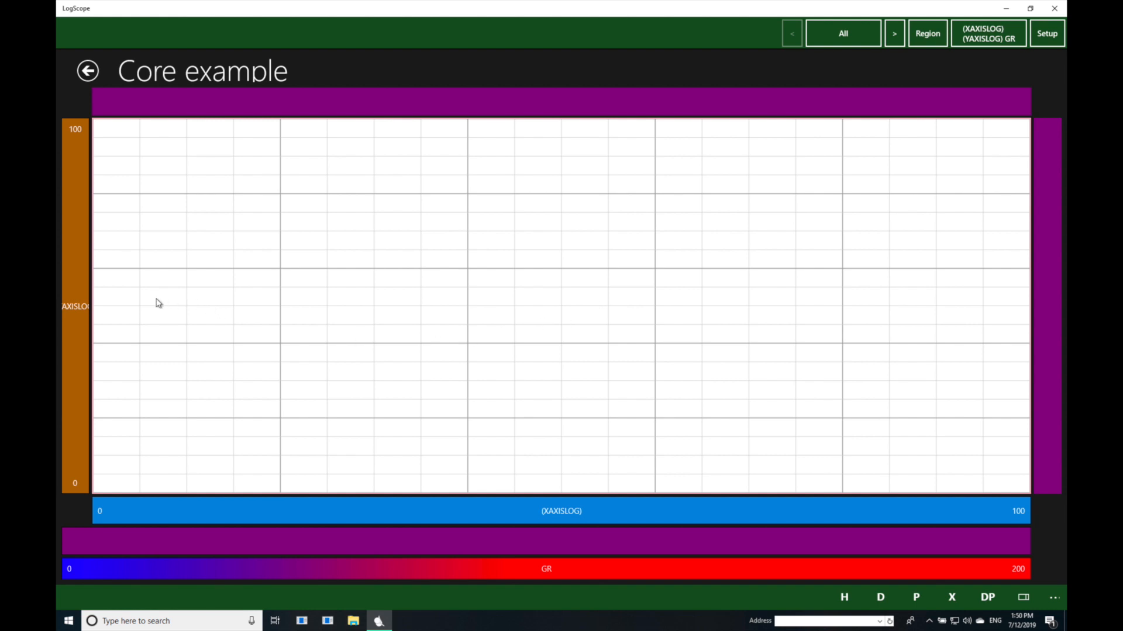
# Assign the RHOB density log to the crossplot's vertical axis, automatically setting its unit, scale and divisions as well
pyautogui.click(75, 310)
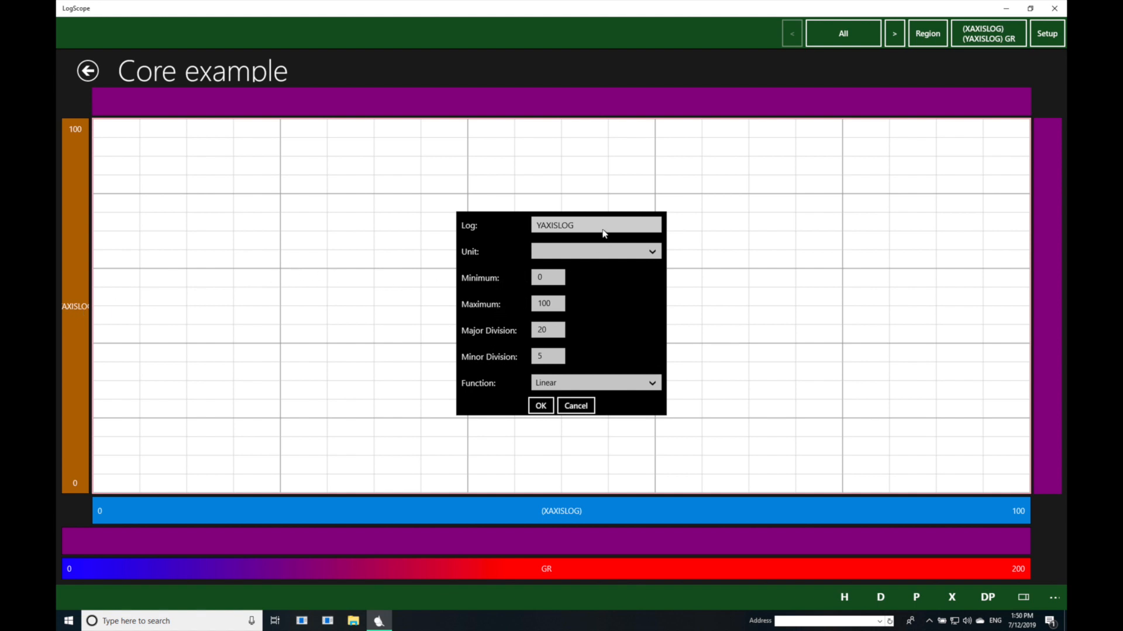
pyautogui.click(596, 225)
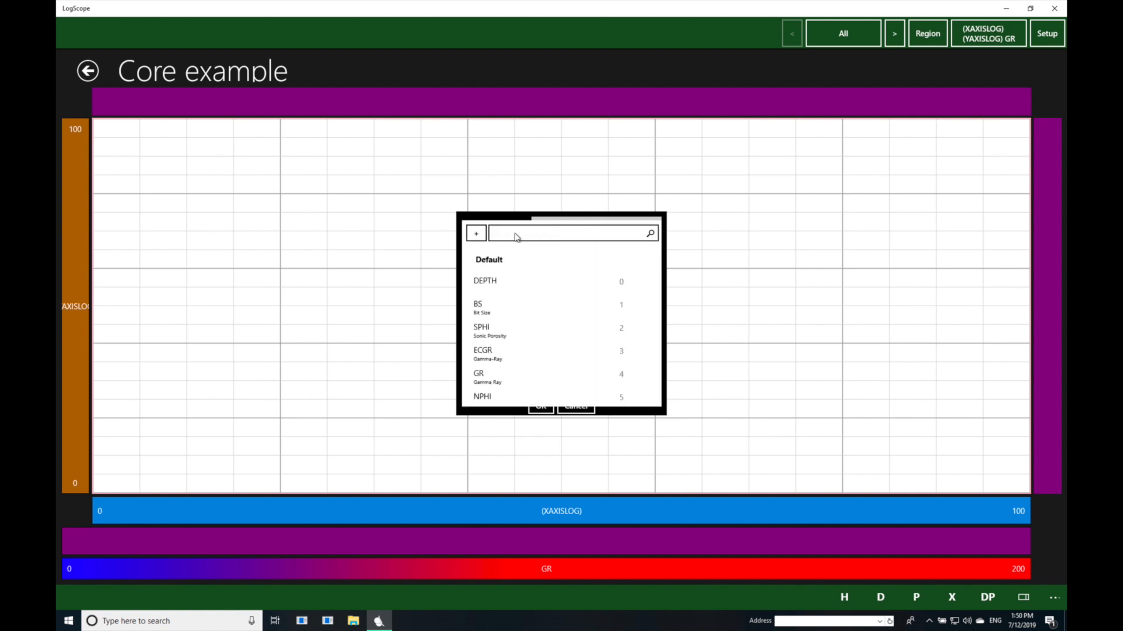
pyautogui.click(516, 235)
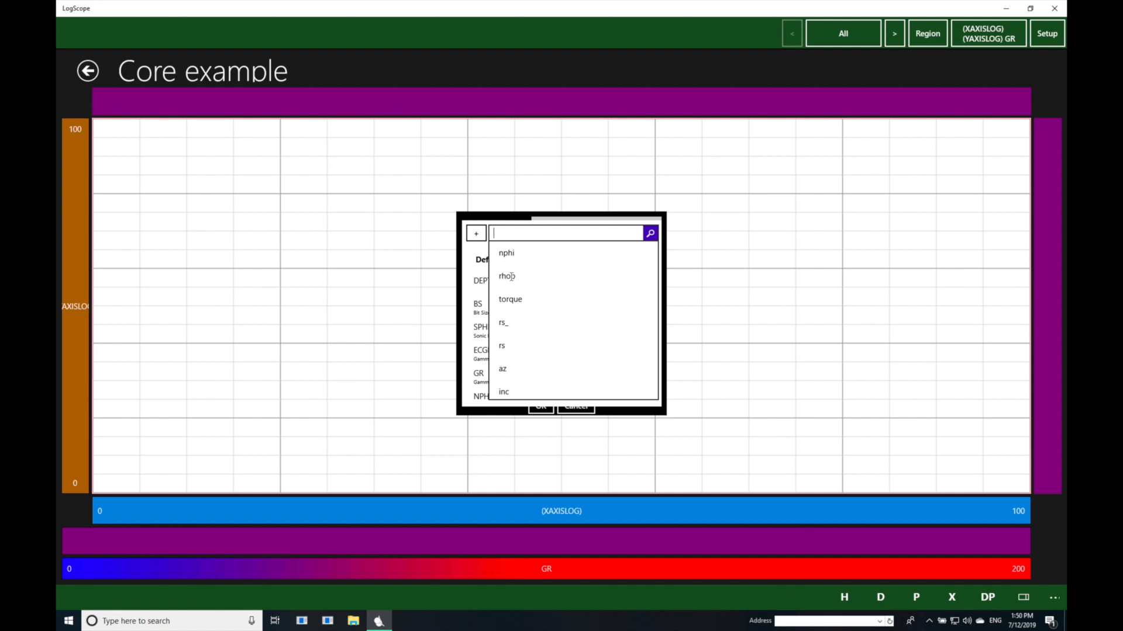
pyautogui.click(511, 277)
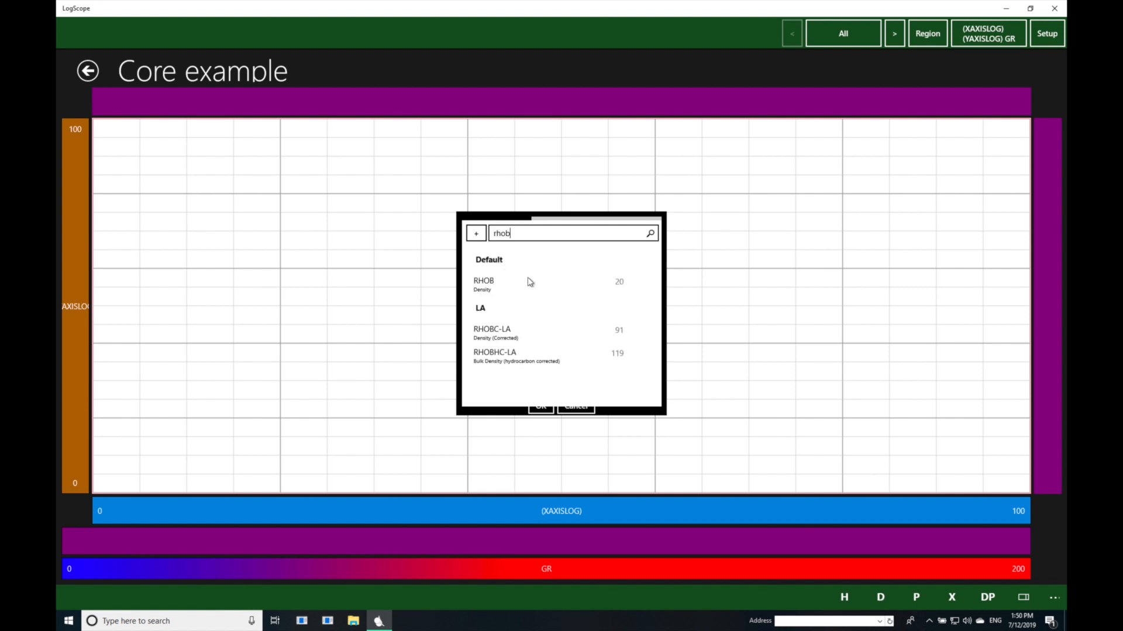
pyautogui.click(491, 283)
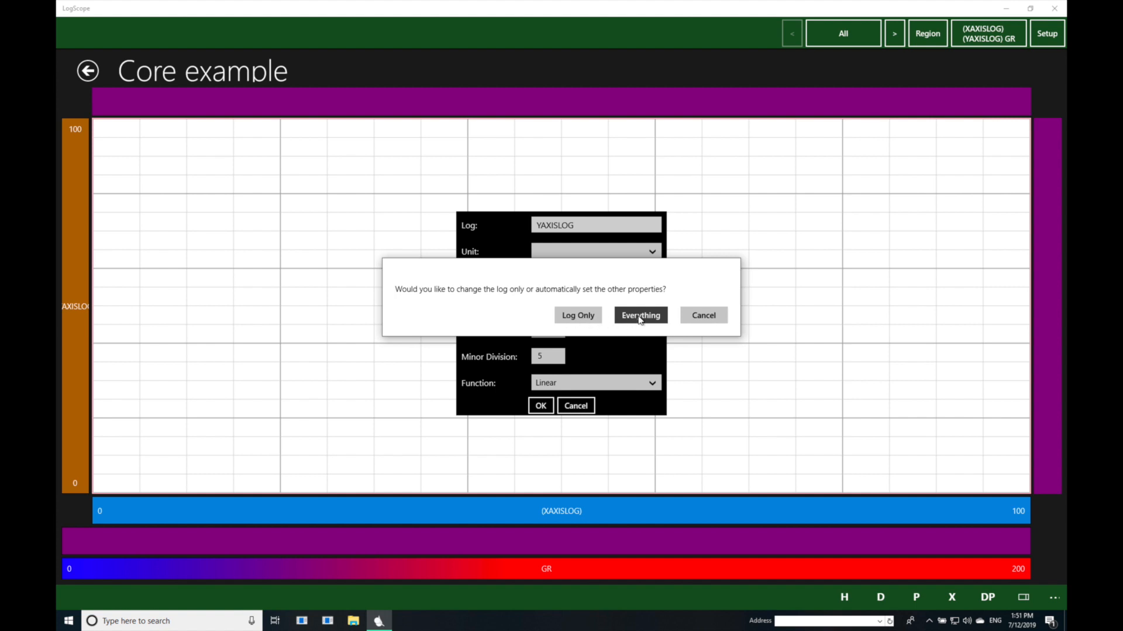
pyautogui.click(641, 320)
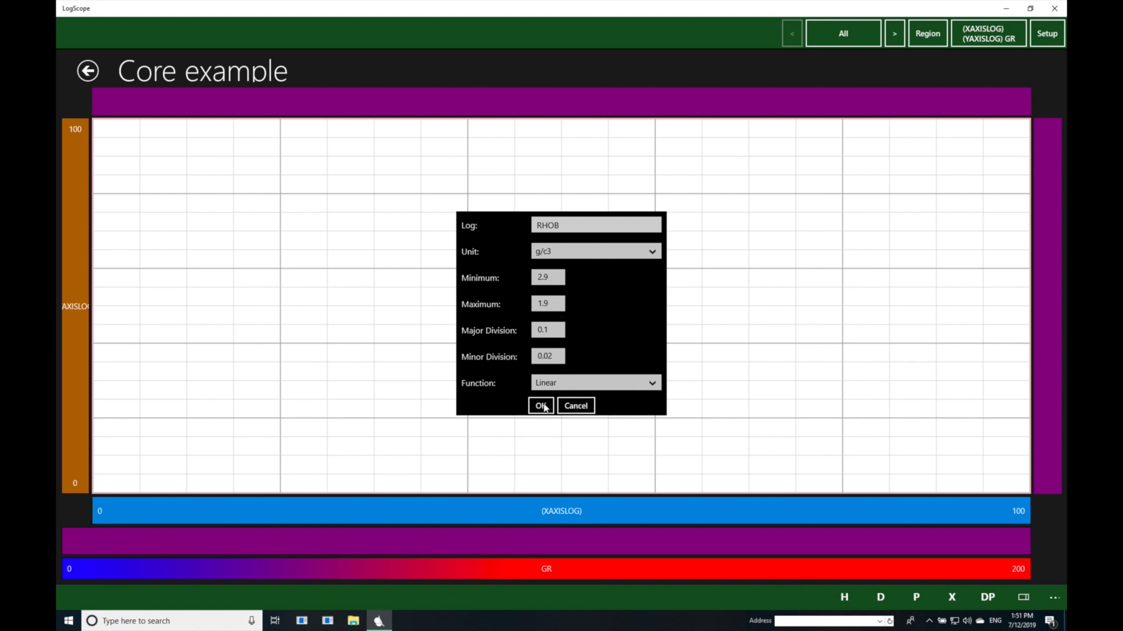
pyautogui.click(541, 406)
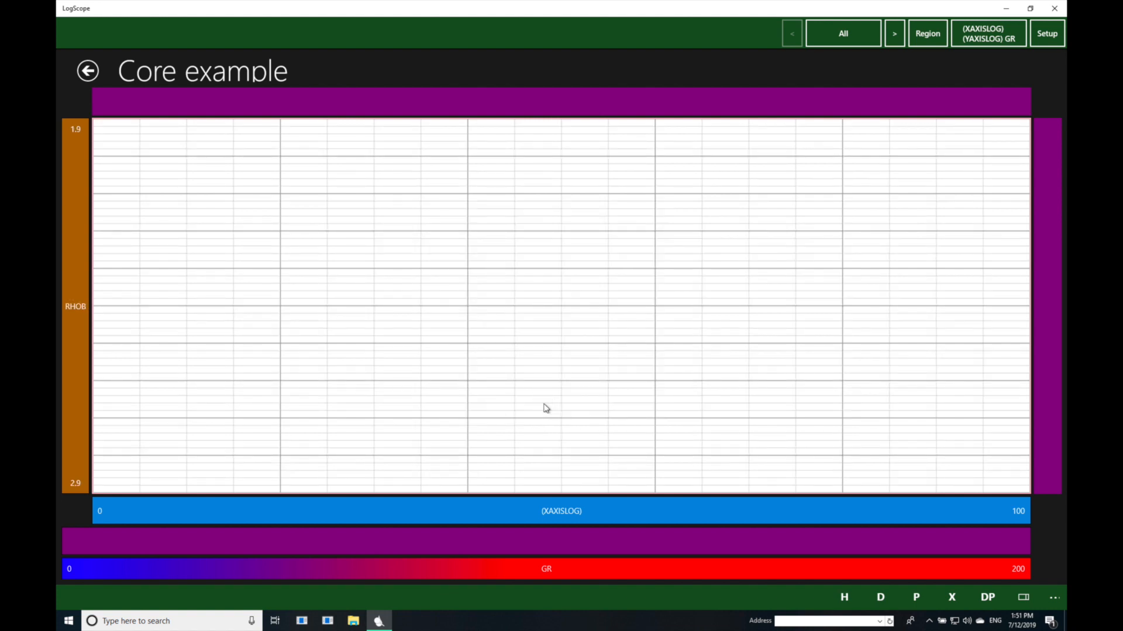
# Assign the default NPHI neutron porosity log to the crossplot's horizontal axis, letting all other axis properties be set automatically
pyautogui.click(571, 513)
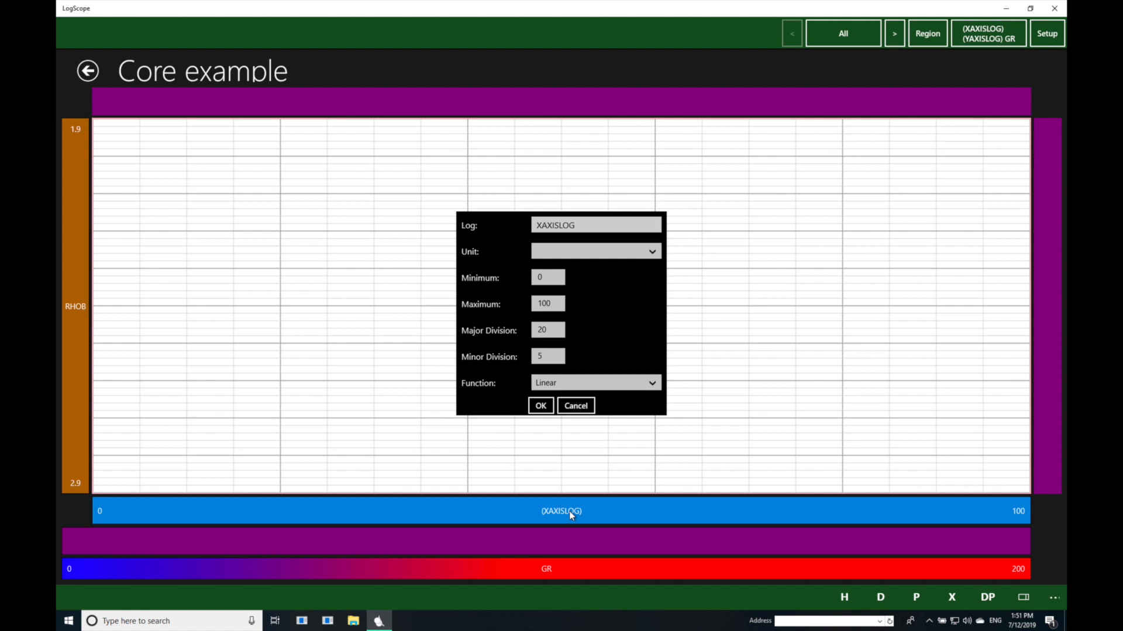
pyautogui.click(561, 225)
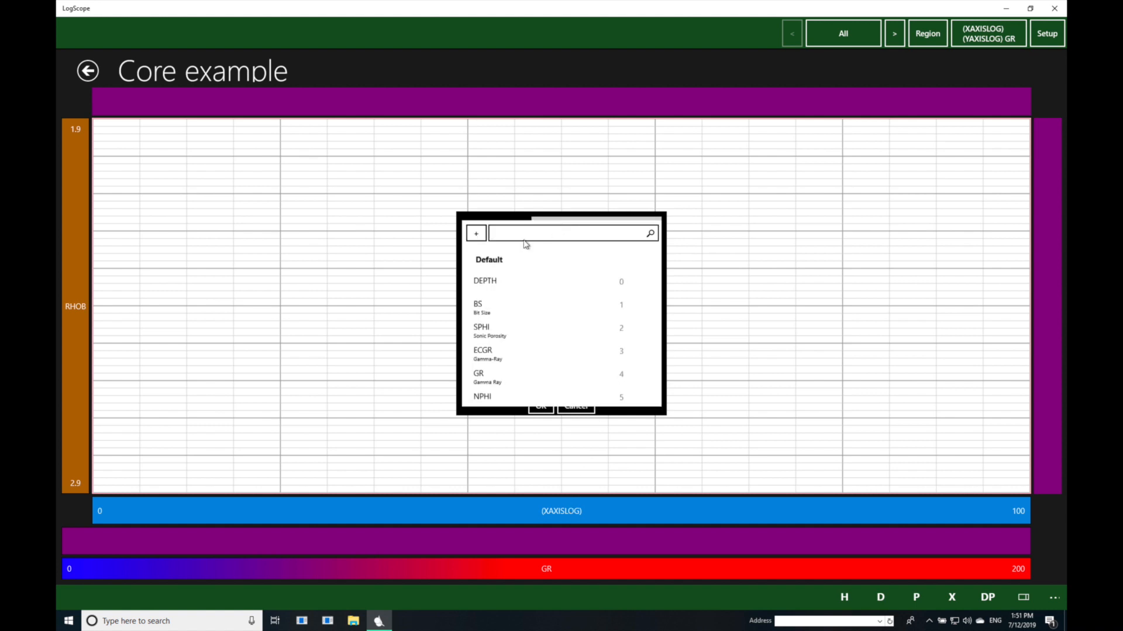
pyautogui.click(528, 237)
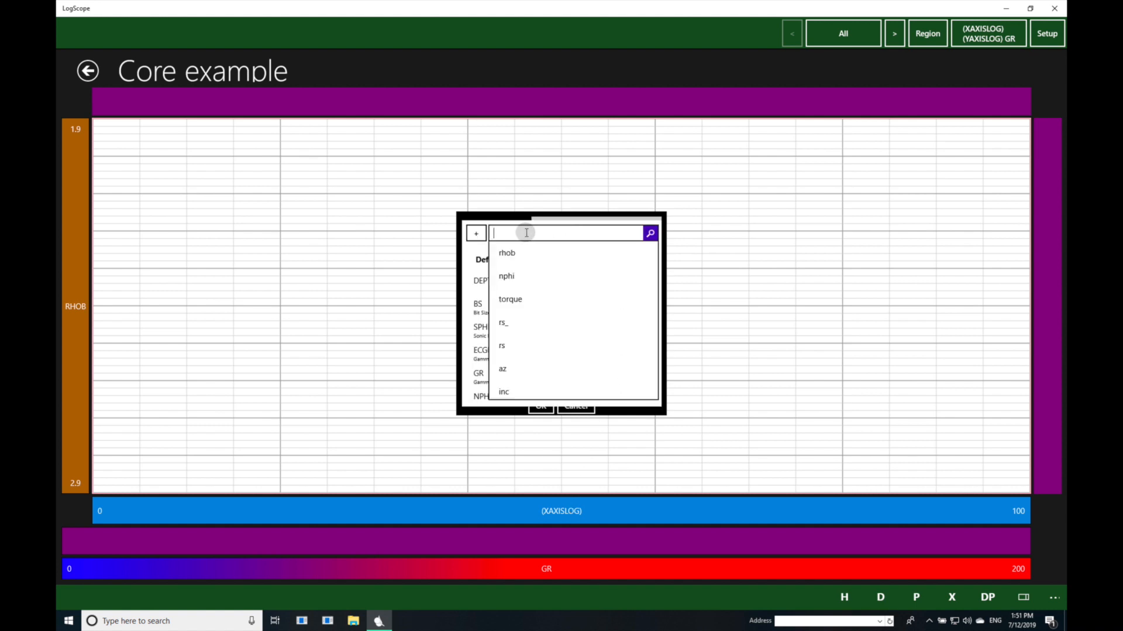
pyautogui.click(513, 277)
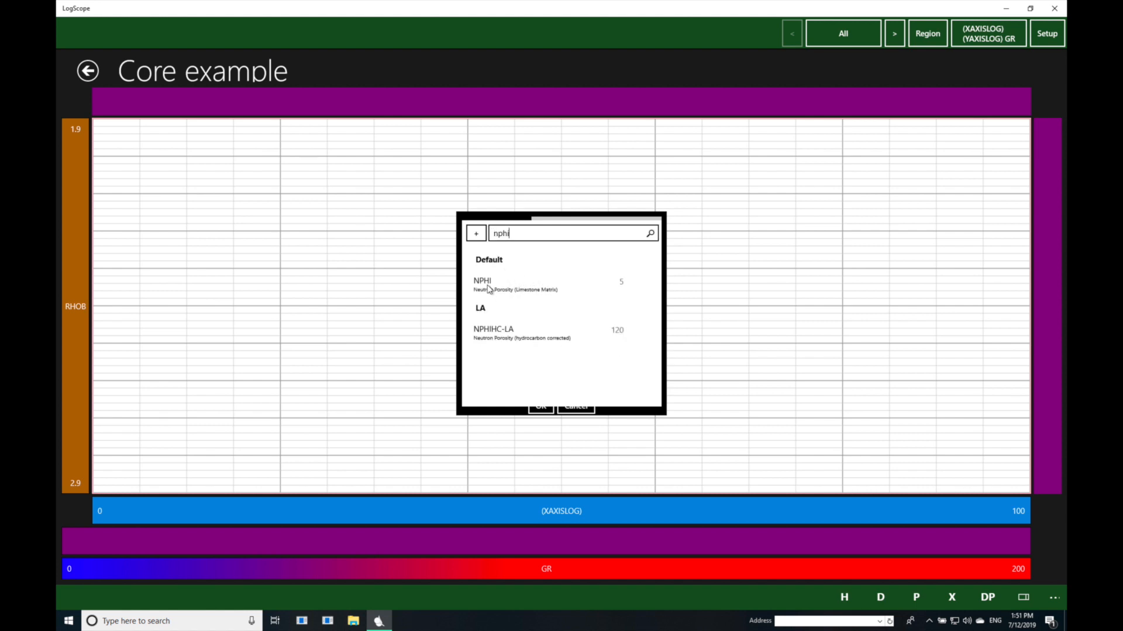
pyautogui.click(494, 288)
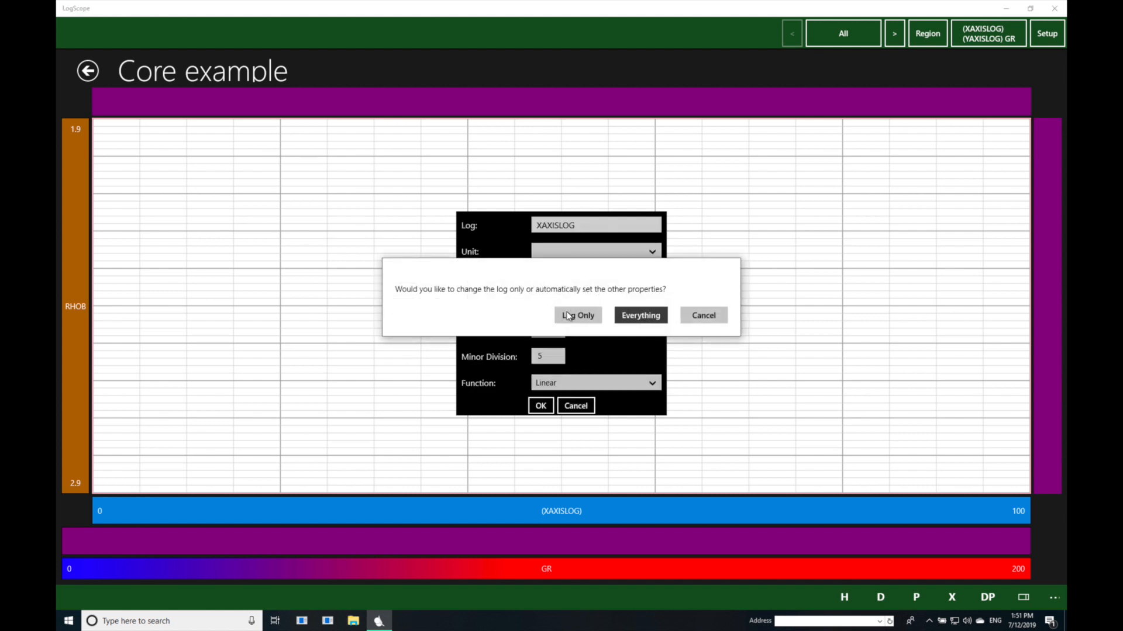
pyautogui.click(640, 317)
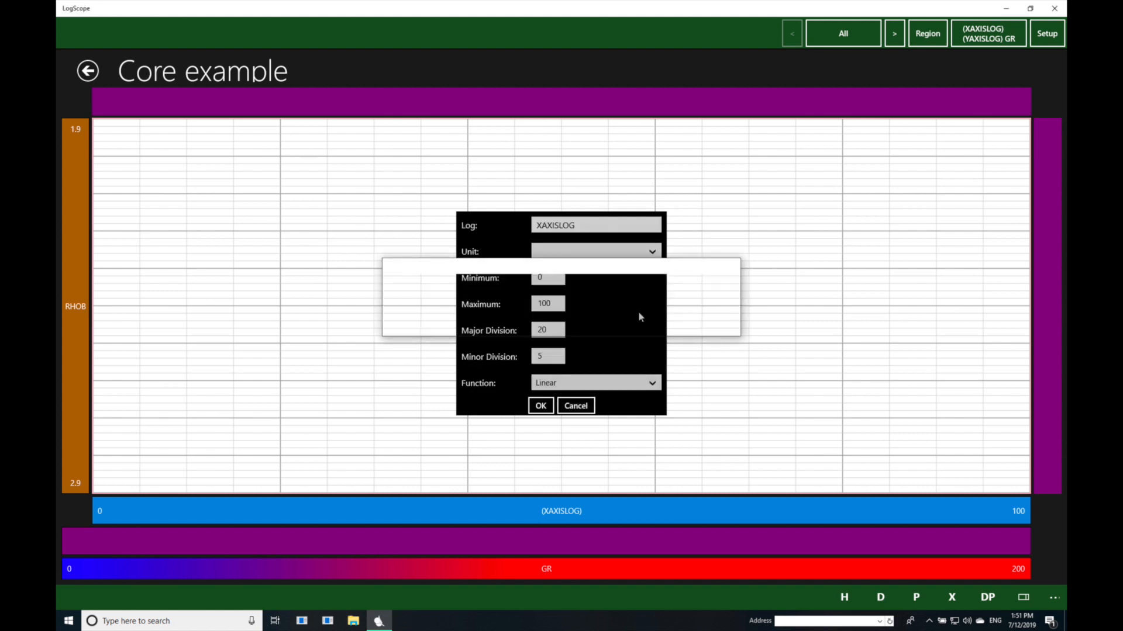
pyautogui.click(541, 407)
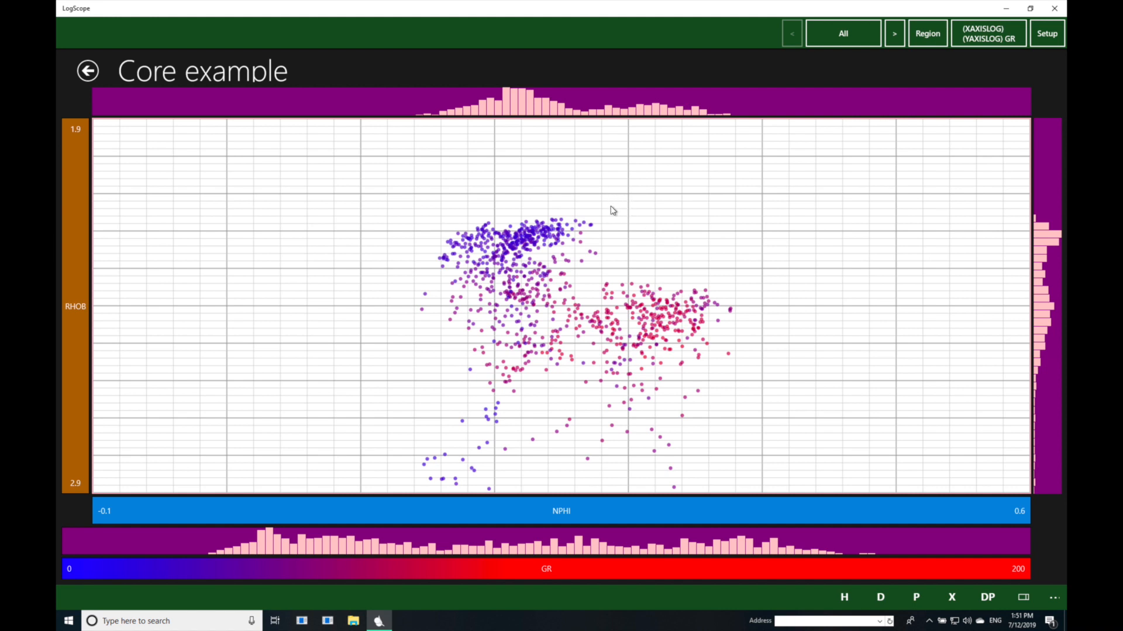
# Inspect the summary statistics of the NPHI, RHOB and GR histograms around the crossplot
pyautogui.click(534, 108)
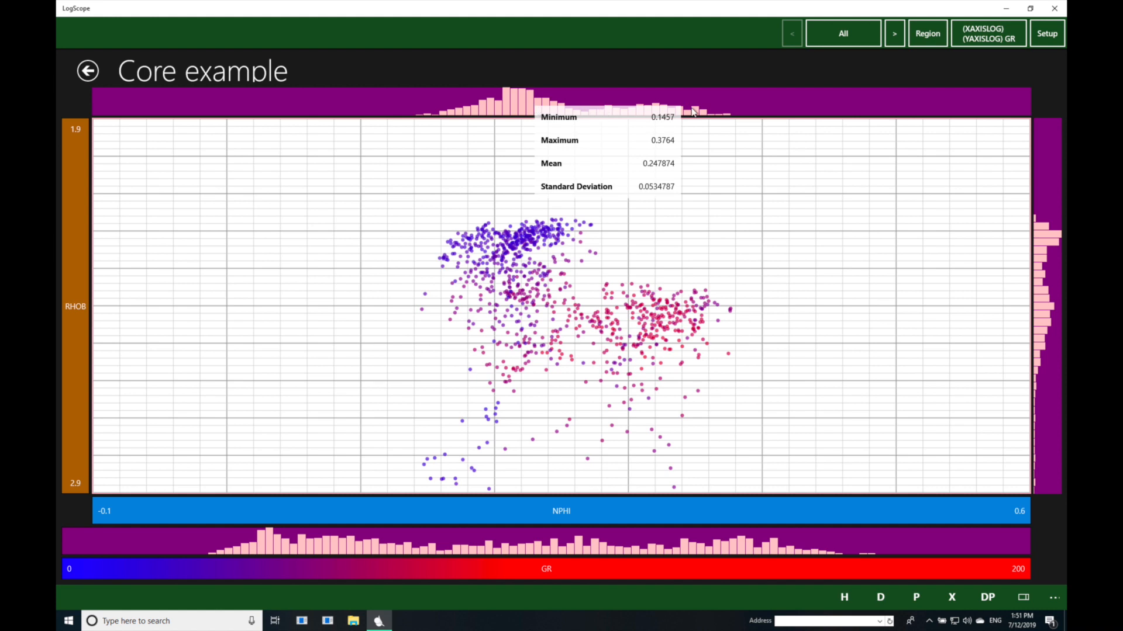
pyautogui.click(766, 115)
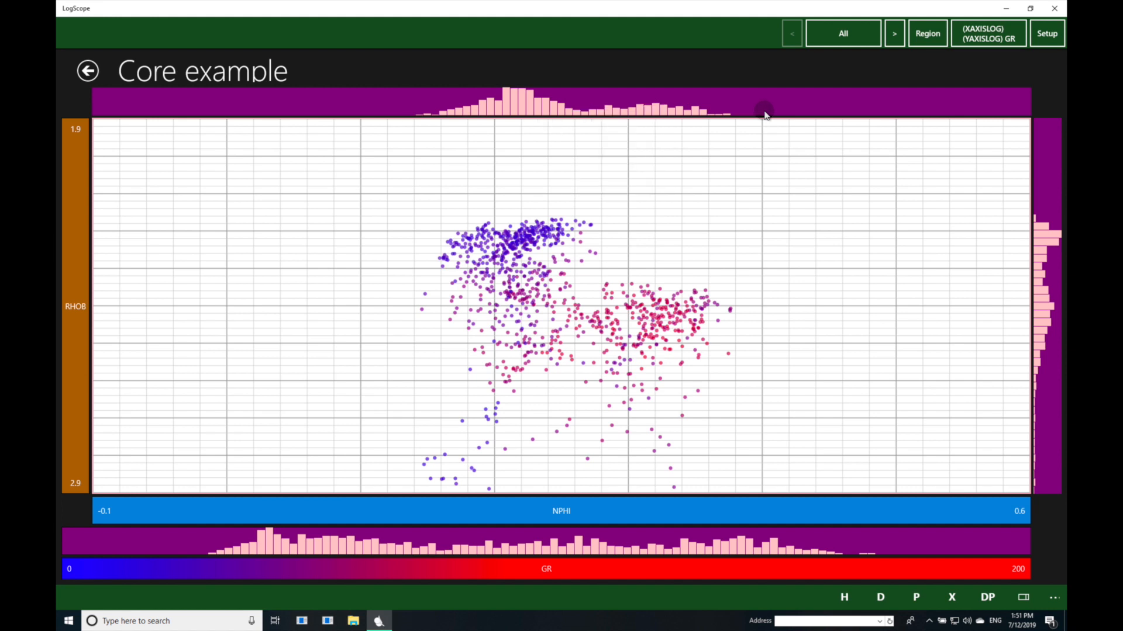
pyautogui.click(1040, 322)
pyautogui.click(878, 290)
pyautogui.click(568, 554)
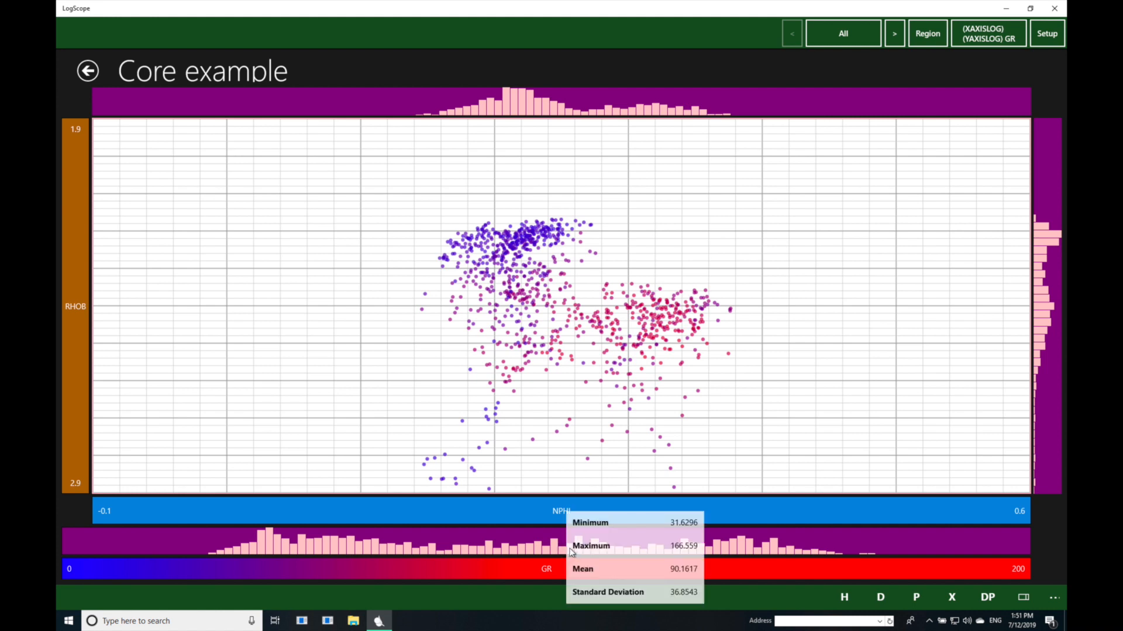
pyautogui.click(802, 431)
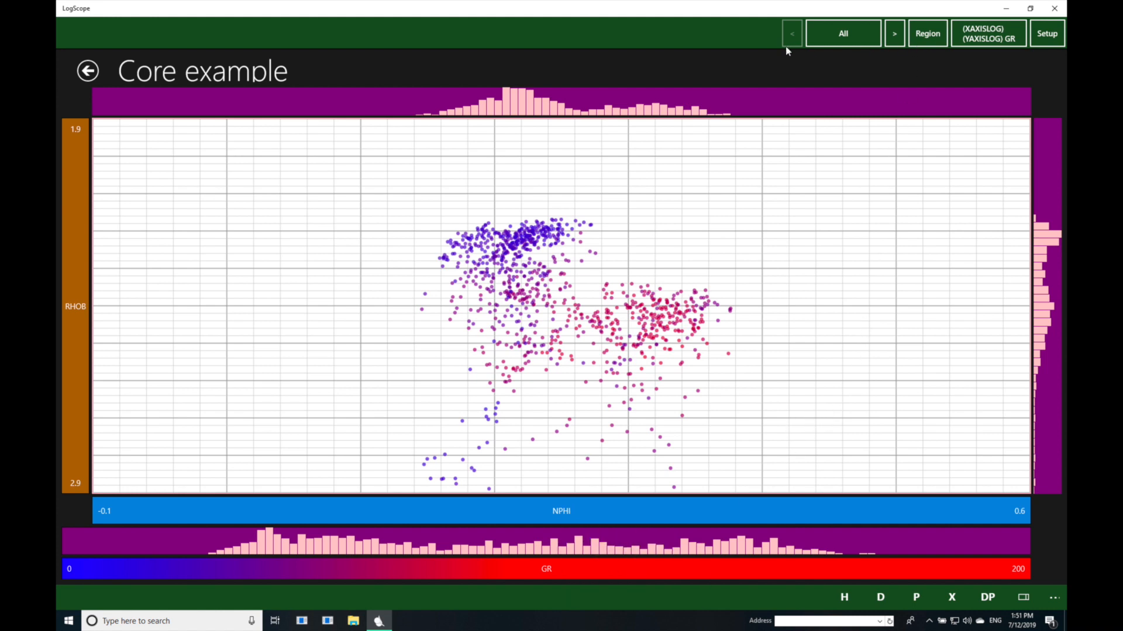
pyautogui.click(846, 33)
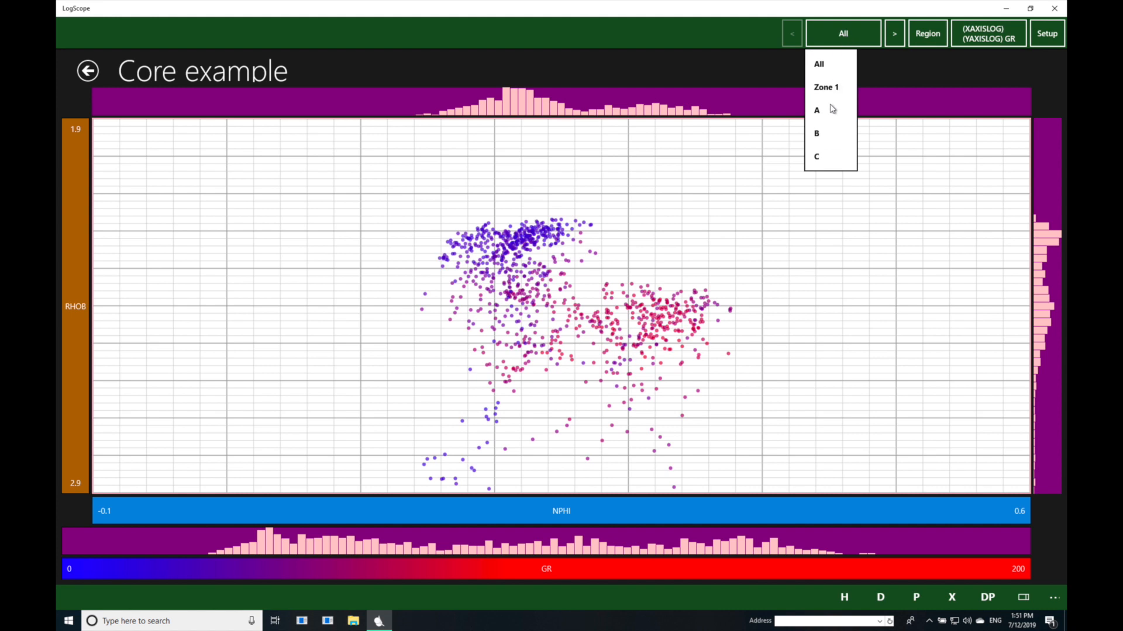
pyautogui.click(783, 71)
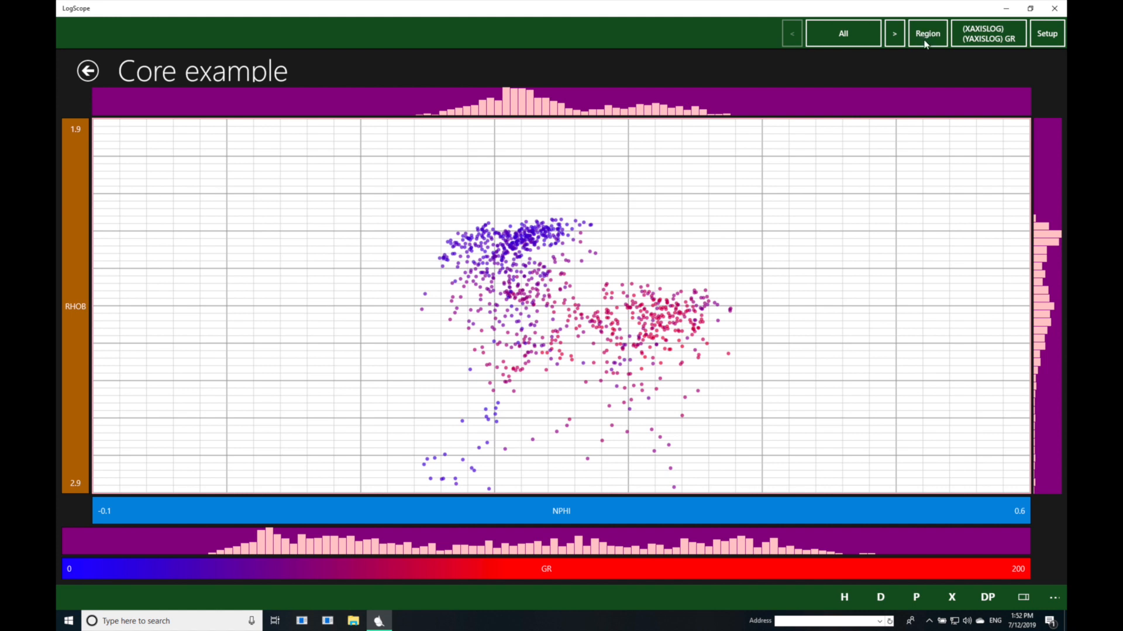
# Save the current crossplot setup as a global template named "rhob versus nphi"
pyautogui.click(992, 38)
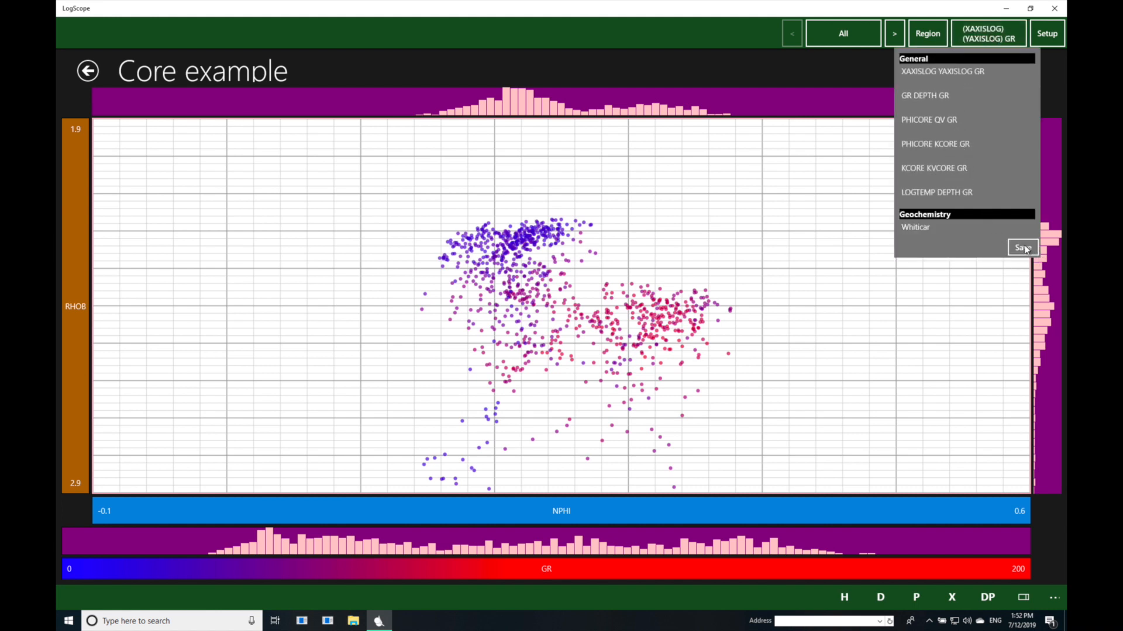
pyautogui.click(1024, 248)
pyautogui.click(1029, 273)
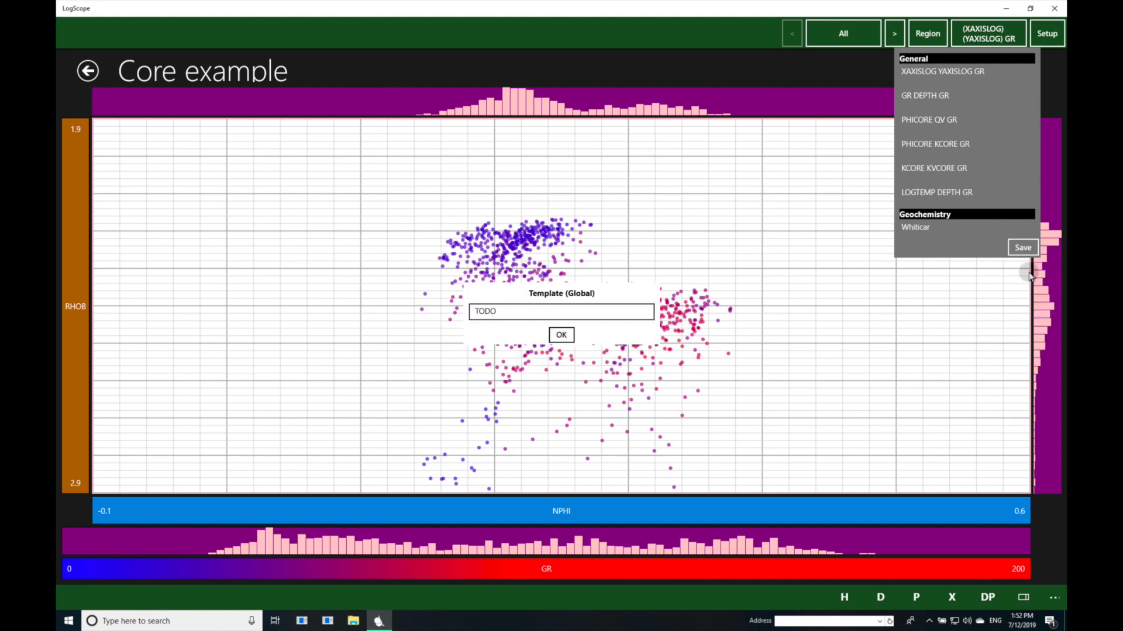
pyautogui.click(526, 311)
pyautogui.moveTo(526, 311); pyautogui.dragTo(462, 311)
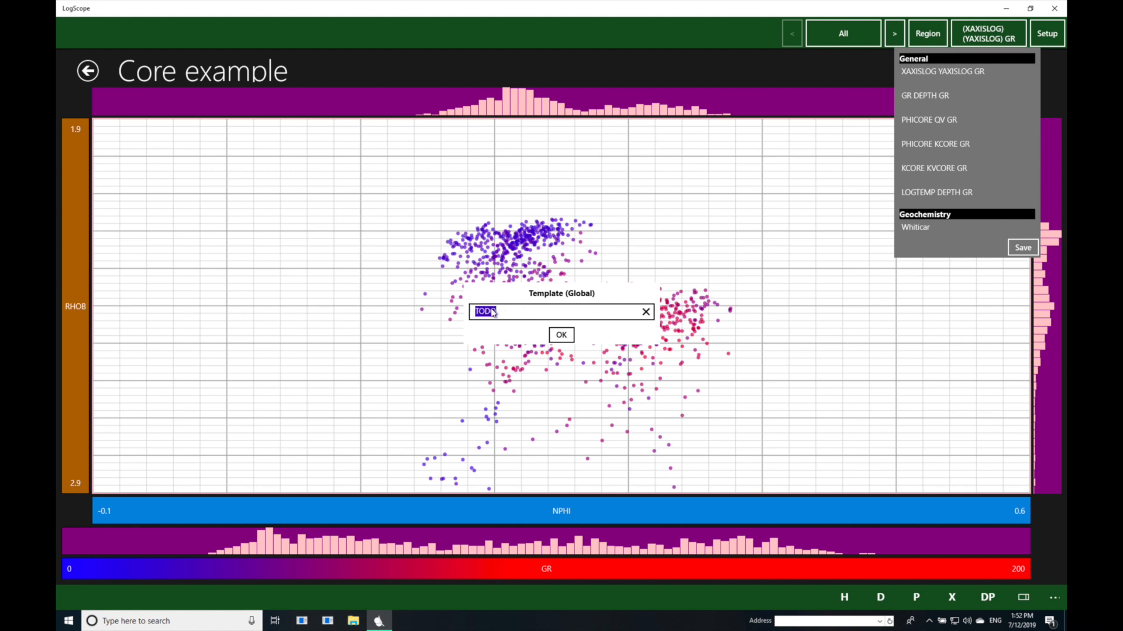
pyautogui.write('rhob versus d')
pyautogui.press('BackSpace')
pyautogui.write('nphi')
pyautogui.click(565, 335)
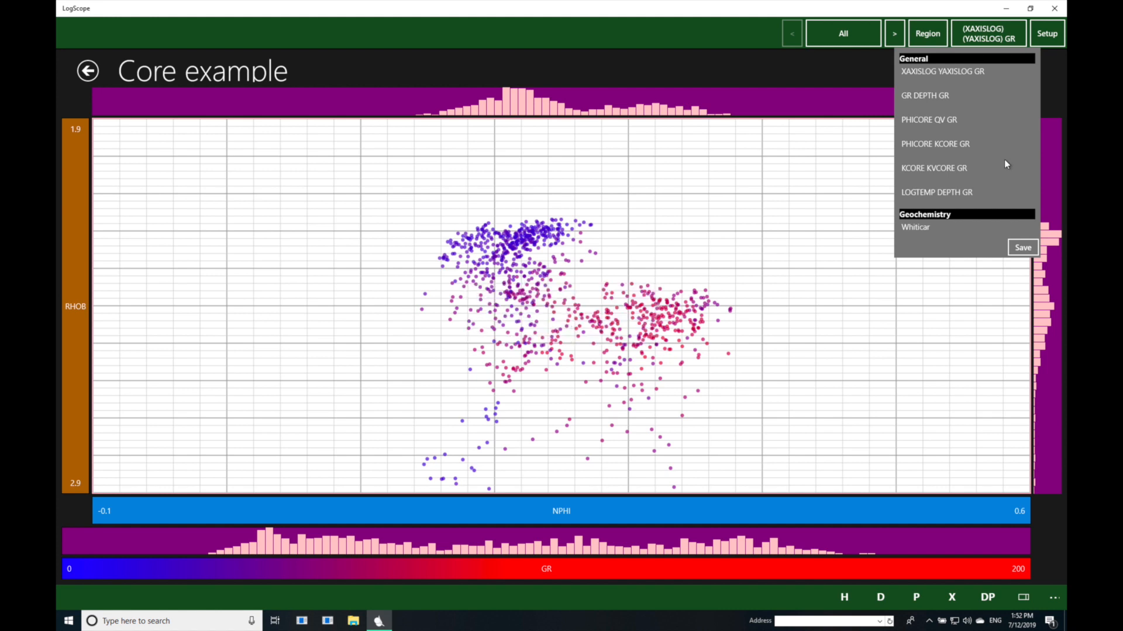
# Find the saved "rhob versus nphi" template in the template list and apply it to the crossplot
pyautogui.scroll(5, 1007, 164)
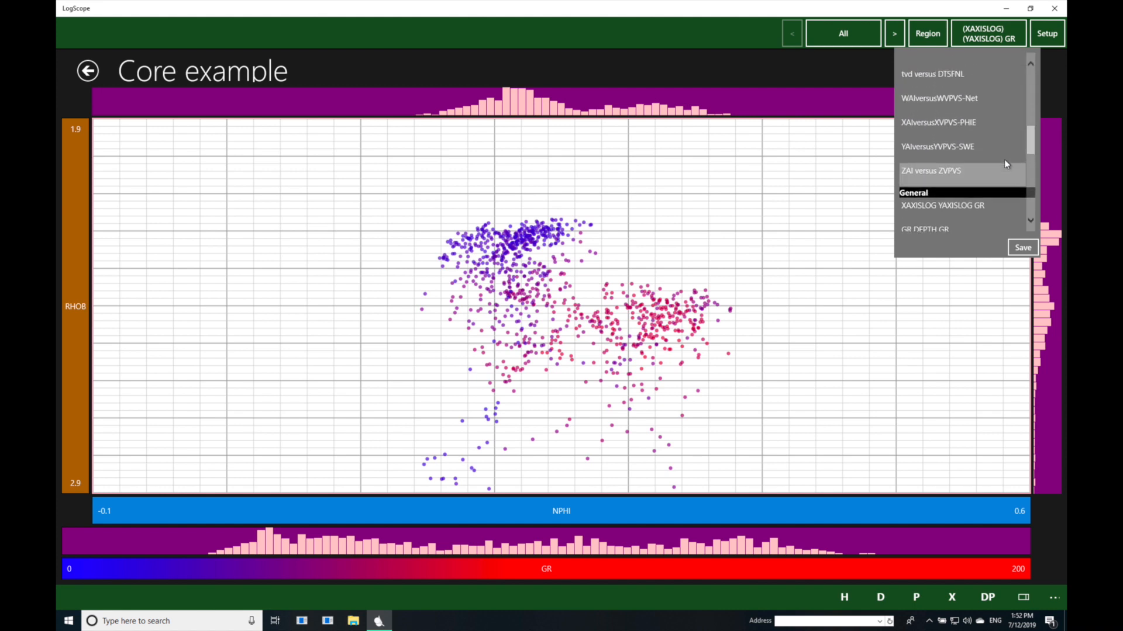
pyautogui.scroll(5, 1005, 161)
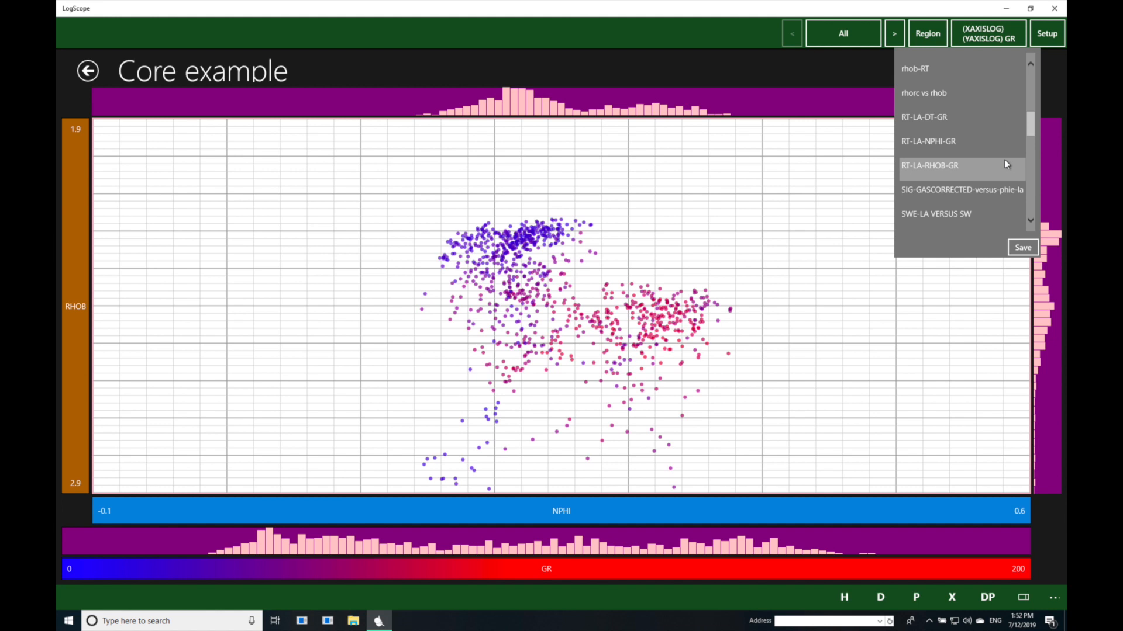
pyautogui.scroll(2, 962, 86)
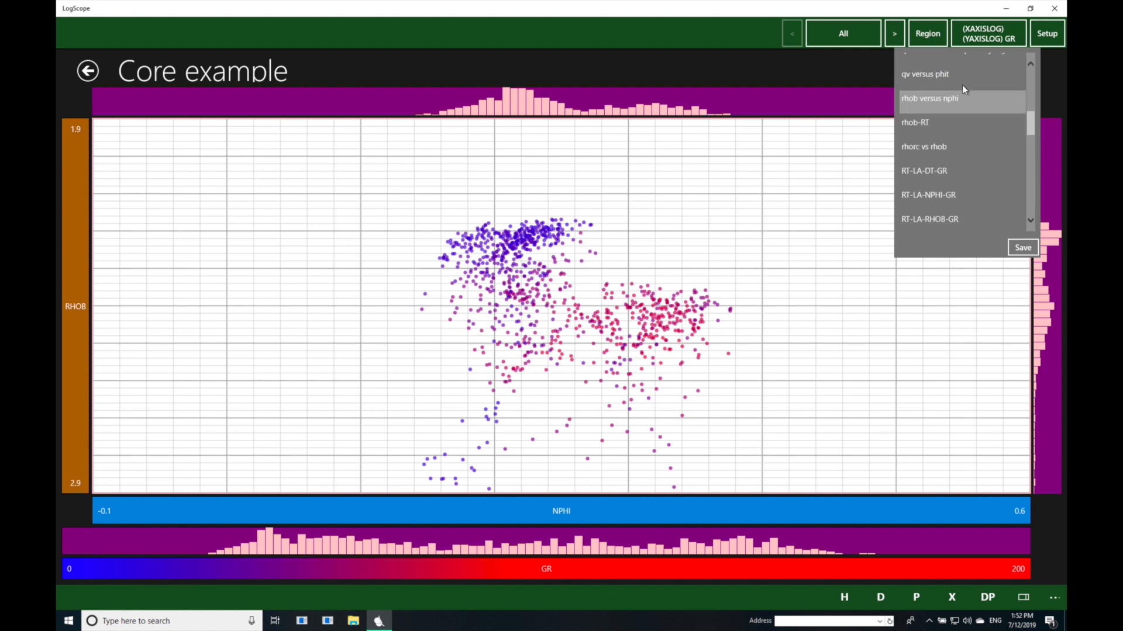
pyautogui.click(932, 100)
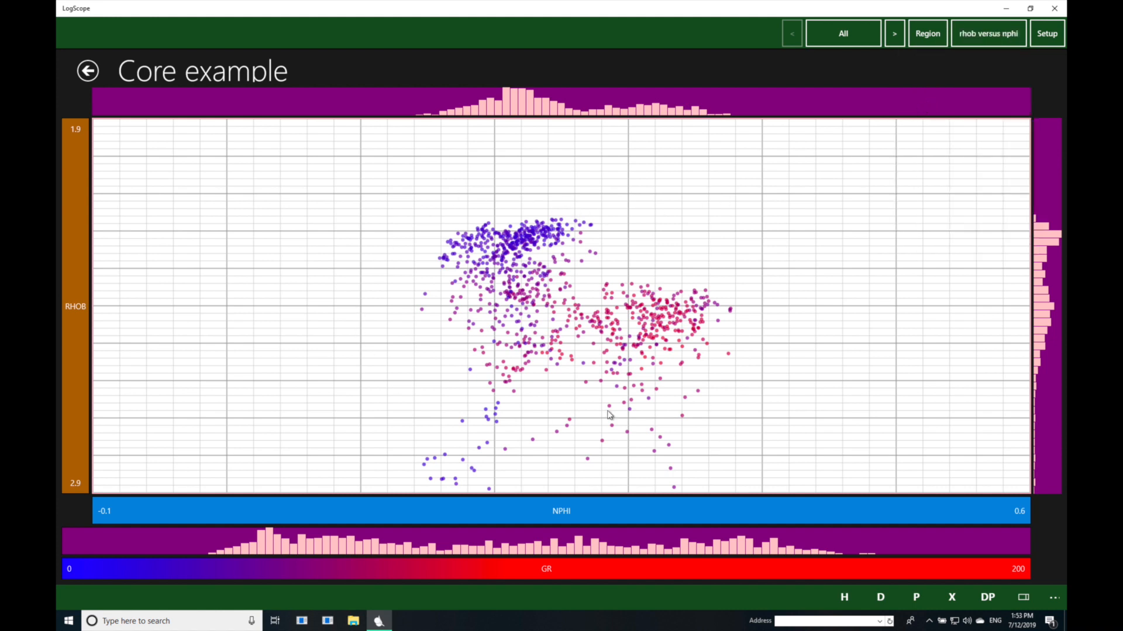
pyautogui.click(1056, 39)
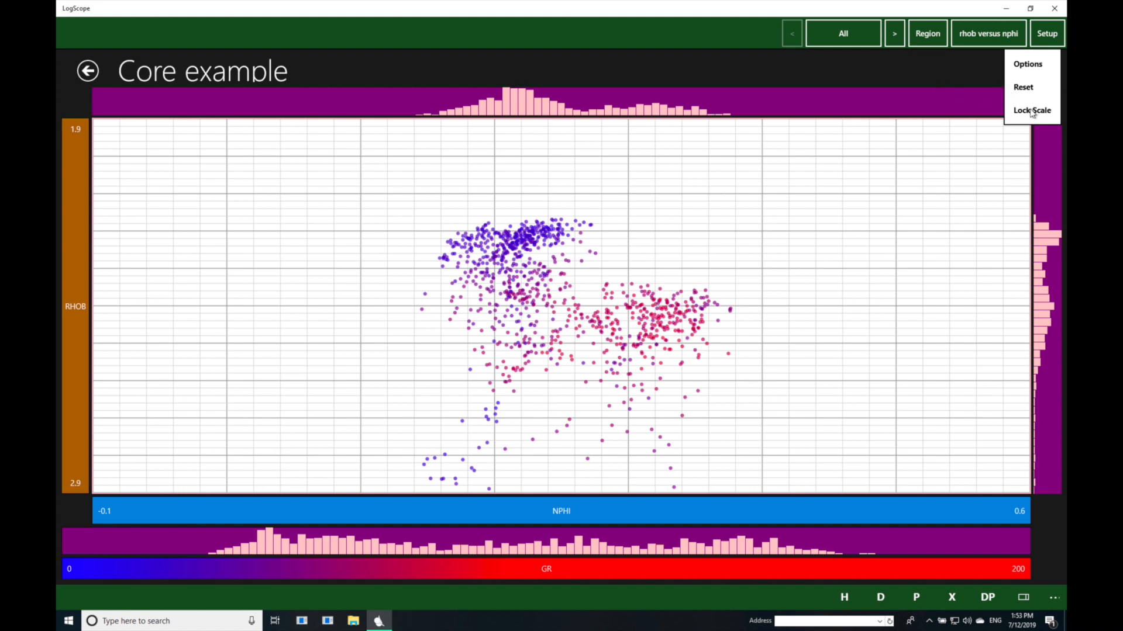
pyautogui.click(968, 78)
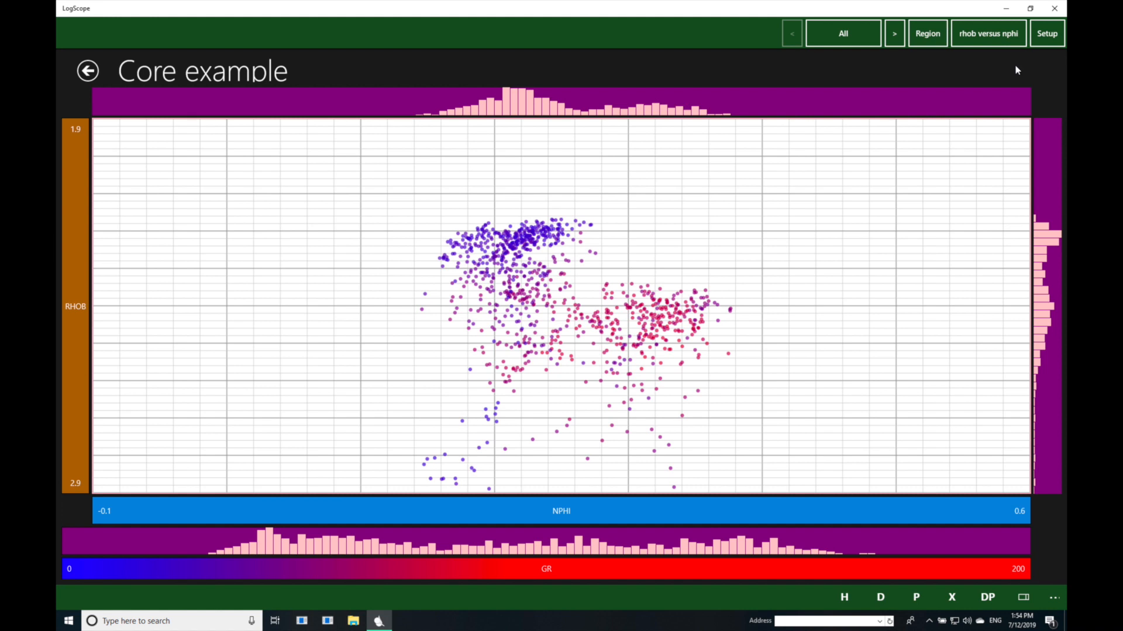
# Lock the scale of the RHOB versus NPHI crossplot
pyautogui.click(1055, 38)
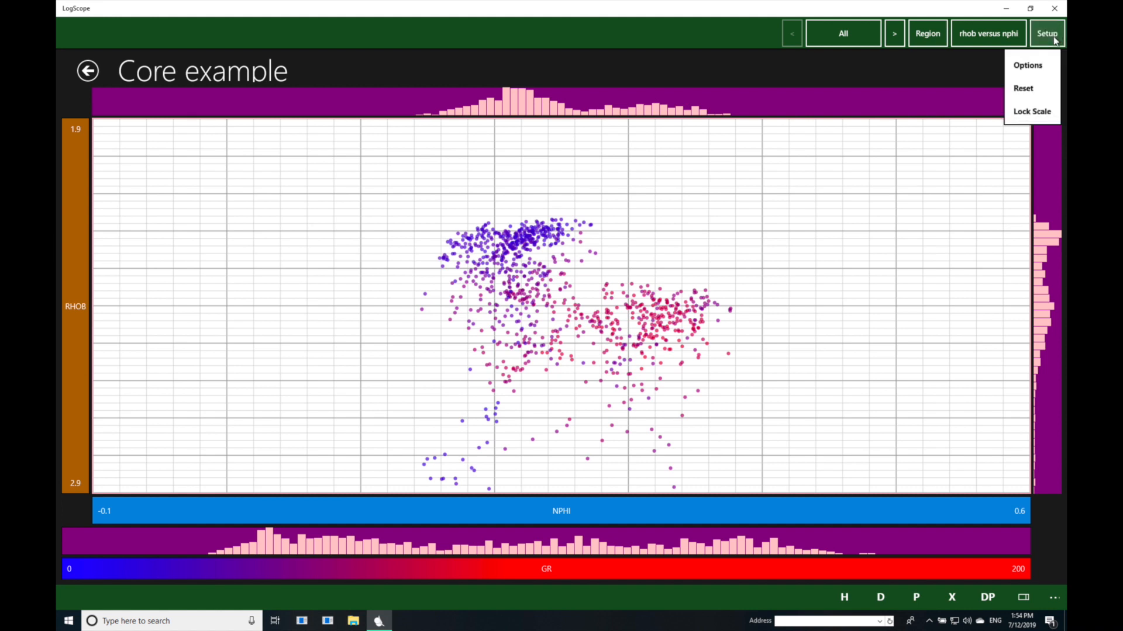
pyautogui.click(1030, 112)
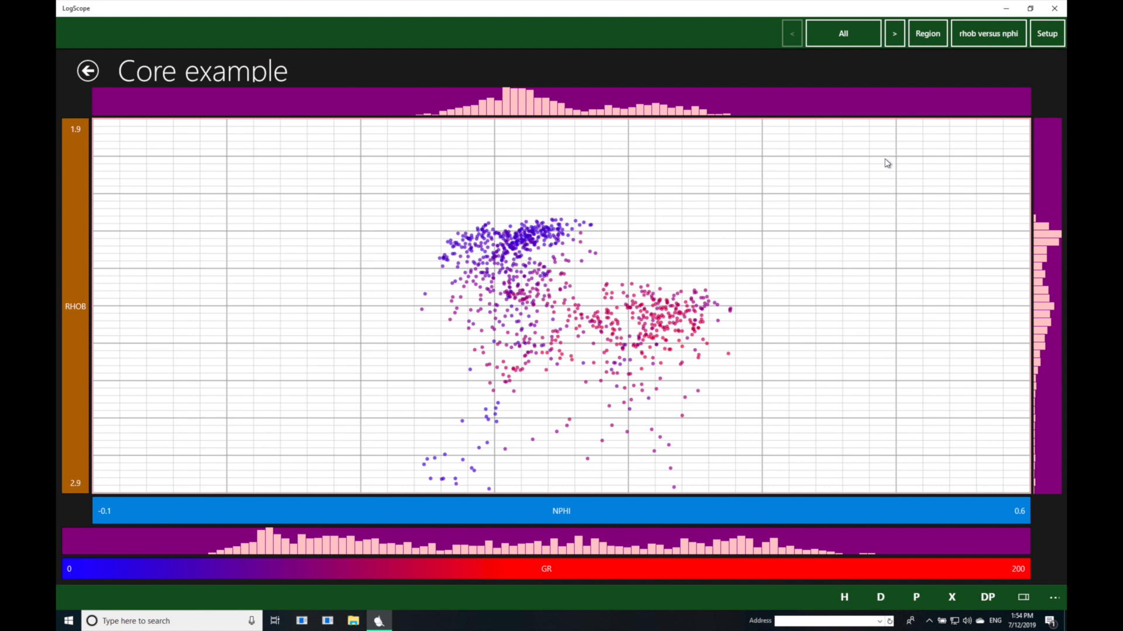
# Show the sidebar beside the crossplot and display the Log Analysis parameters for the current zone
pyautogui.click(1055, 598)
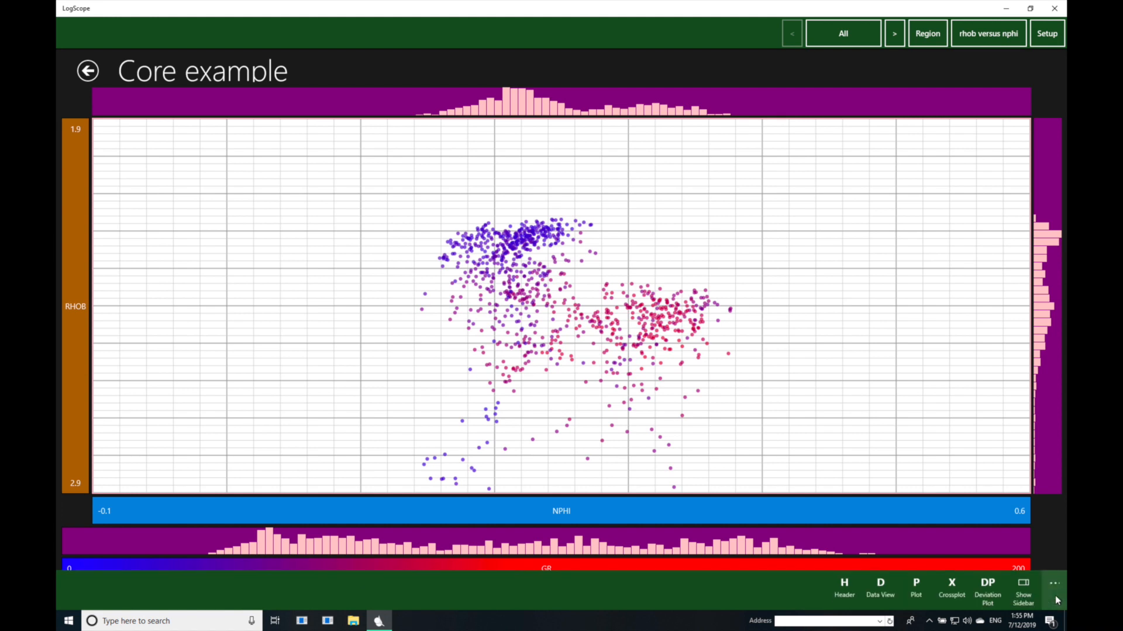
pyautogui.click(1024, 588)
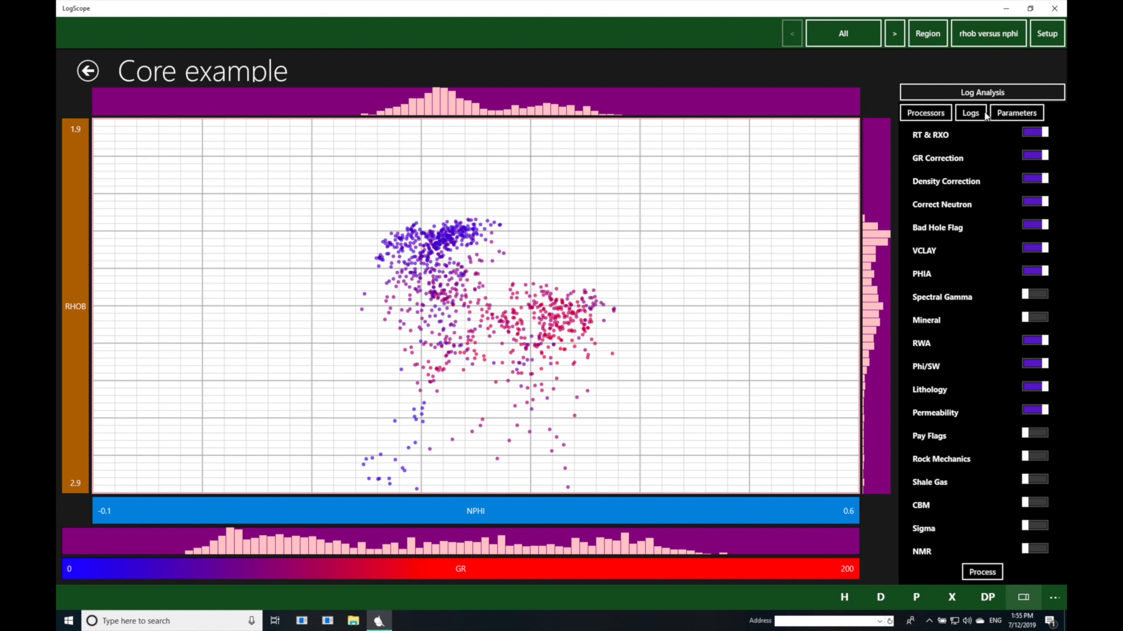
pyautogui.click(1017, 114)
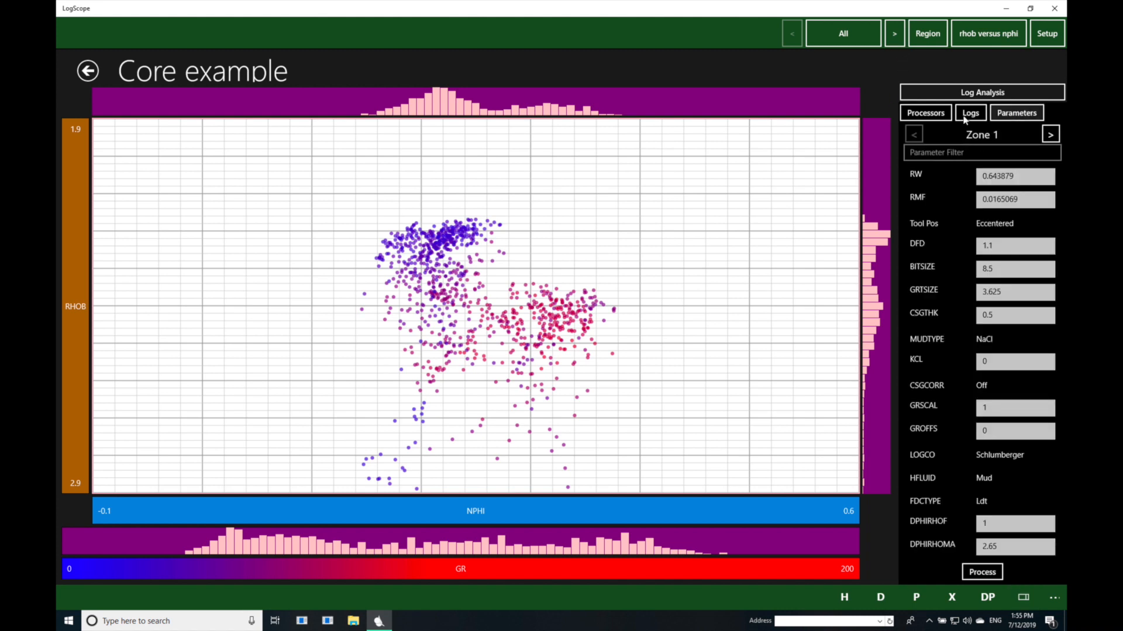
# Browse the crossplot and its analysis parameters through Zone 1, A and B, finishing on zone B
pyautogui.click(897, 34)
pyautogui.click(897, 33)
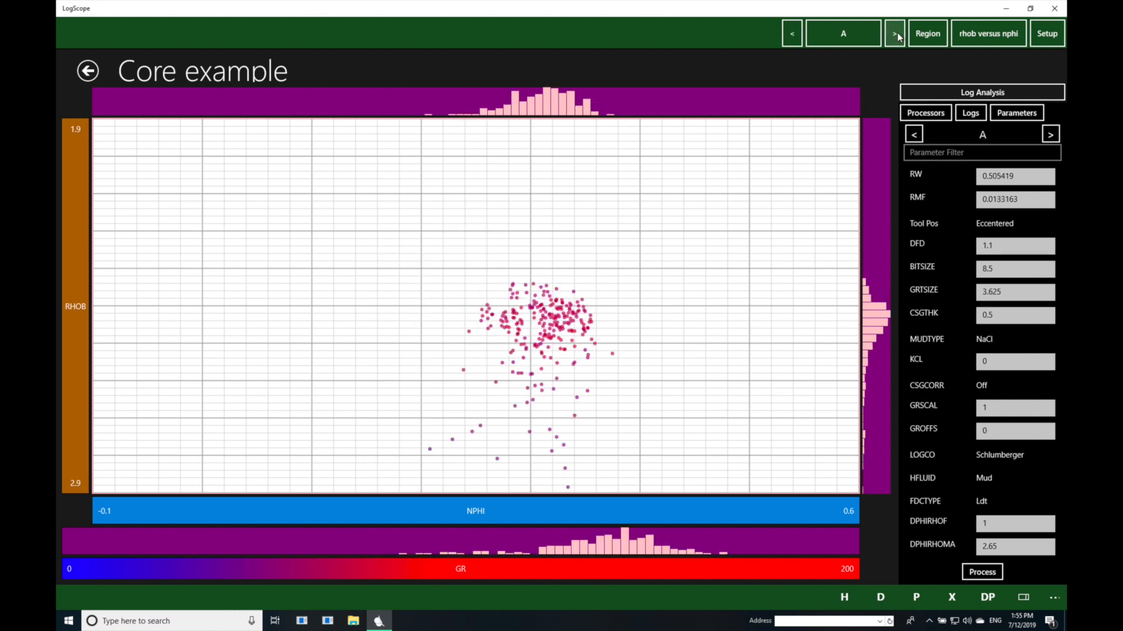
pyautogui.click(896, 34)
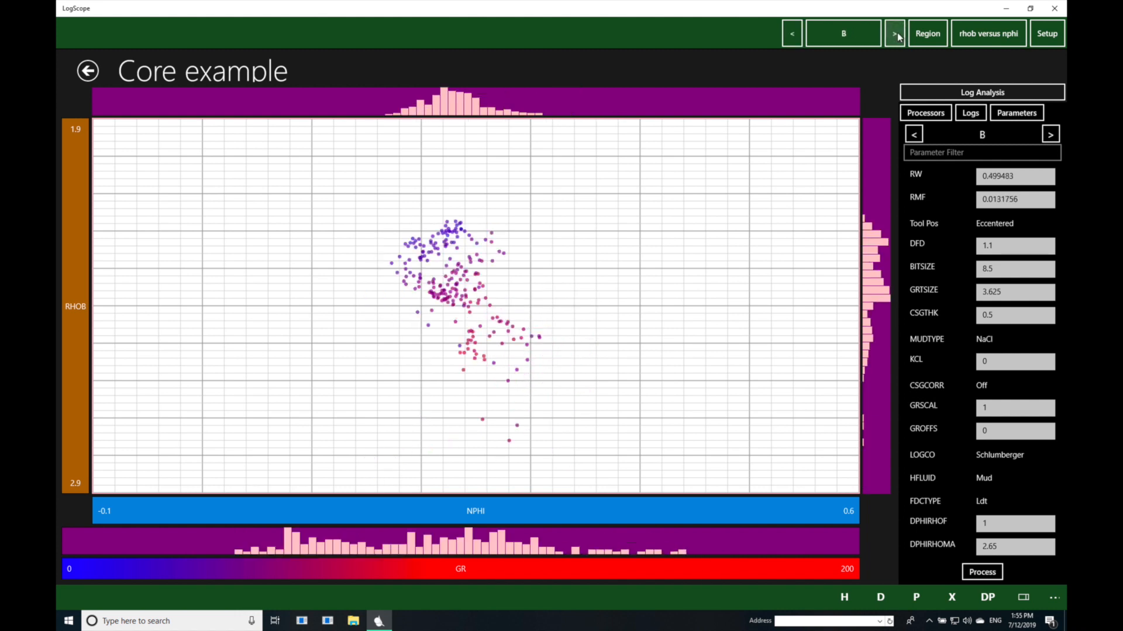
pyautogui.click(795, 33)
pyautogui.click(795, 34)
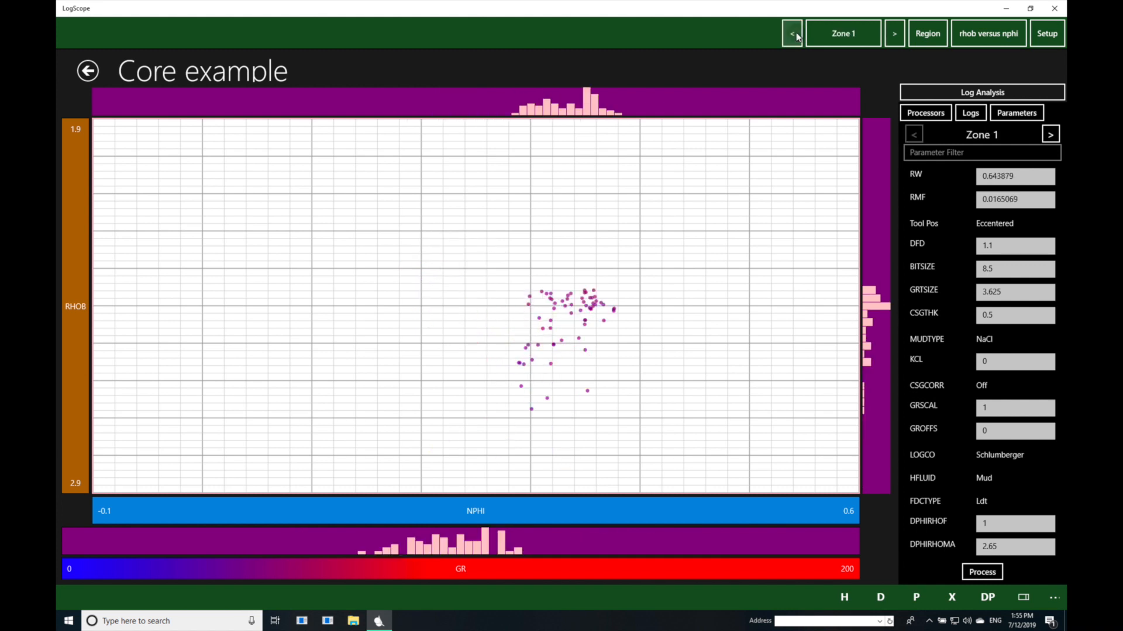
pyautogui.click(899, 35)
pyautogui.click(899, 35)
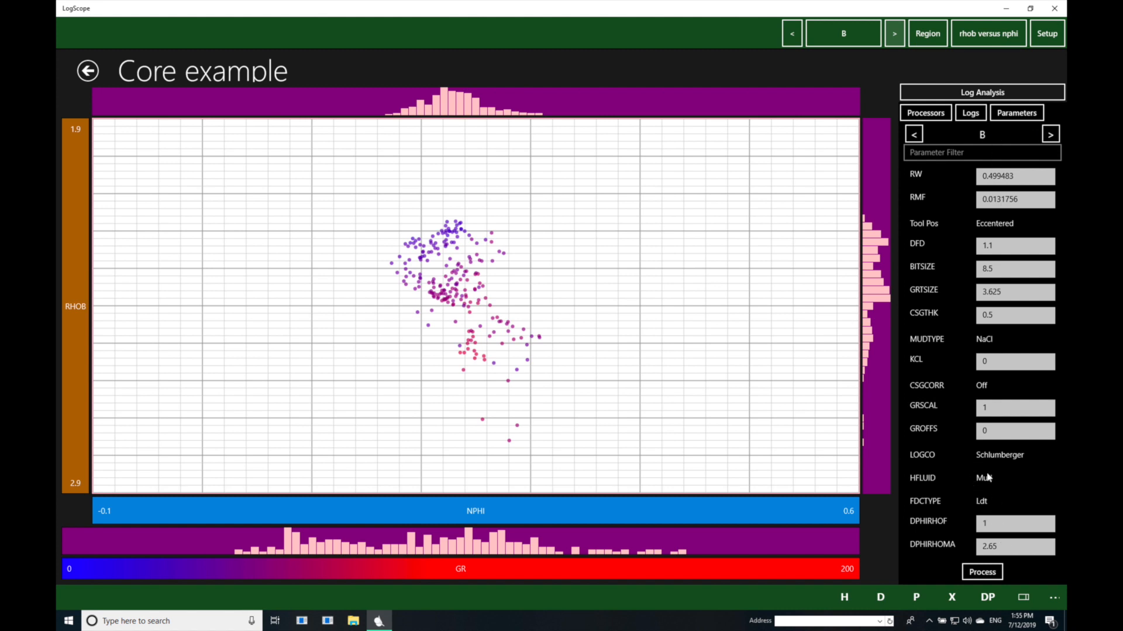
# Switch the sidebar to the log plot, change its depth unit to feet and set it back to metres
pyautogui.click(988, 93)
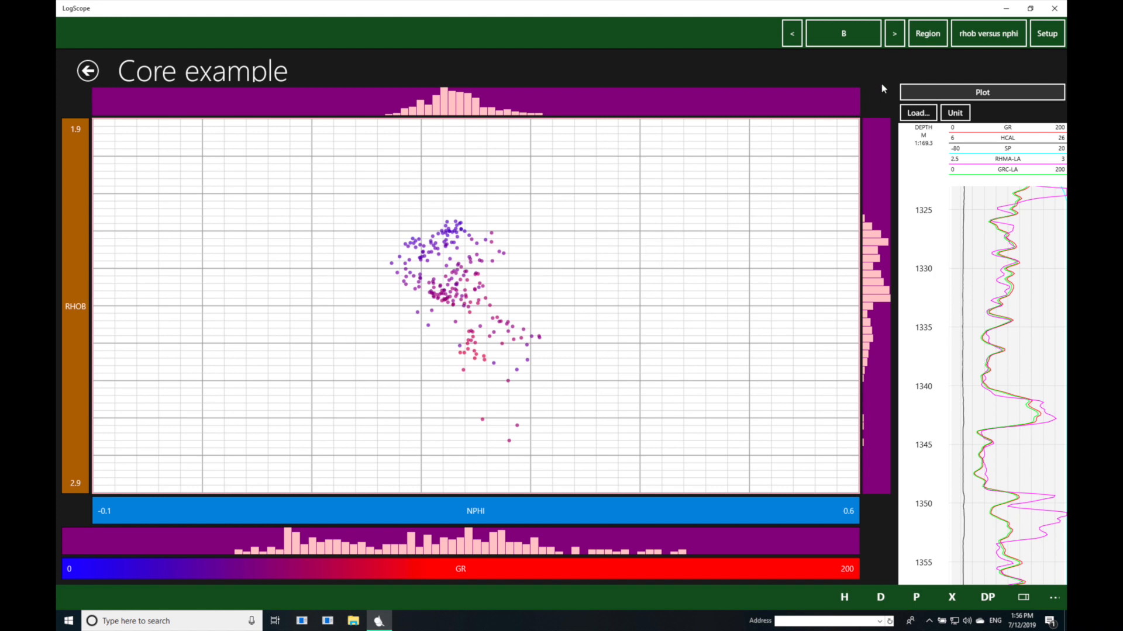
pyautogui.click(962, 115)
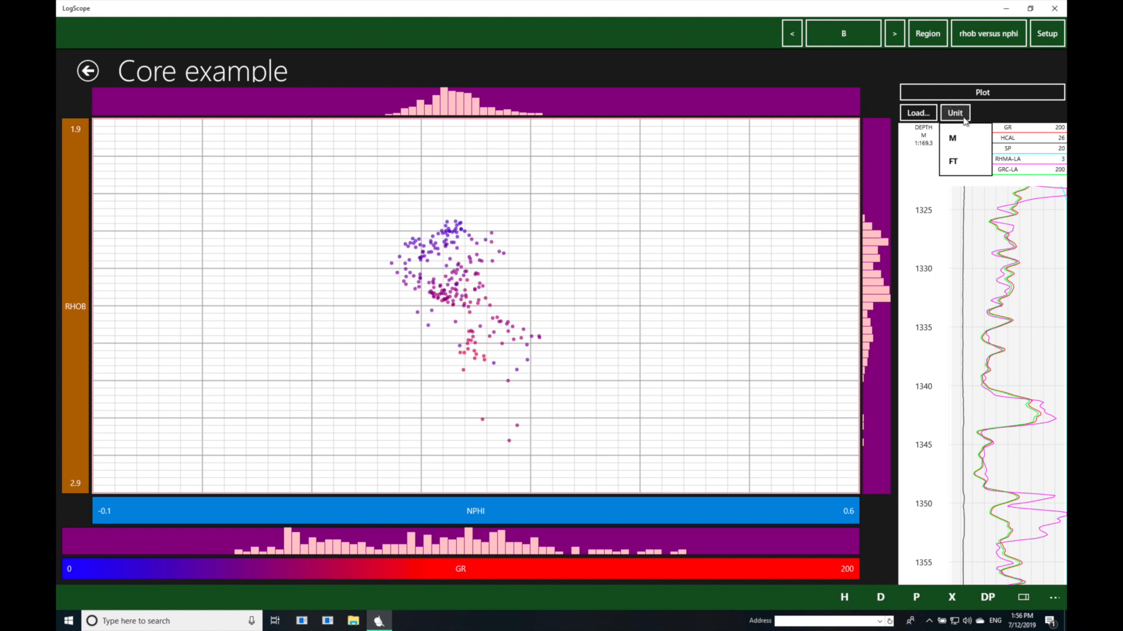
pyautogui.click(956, 166)
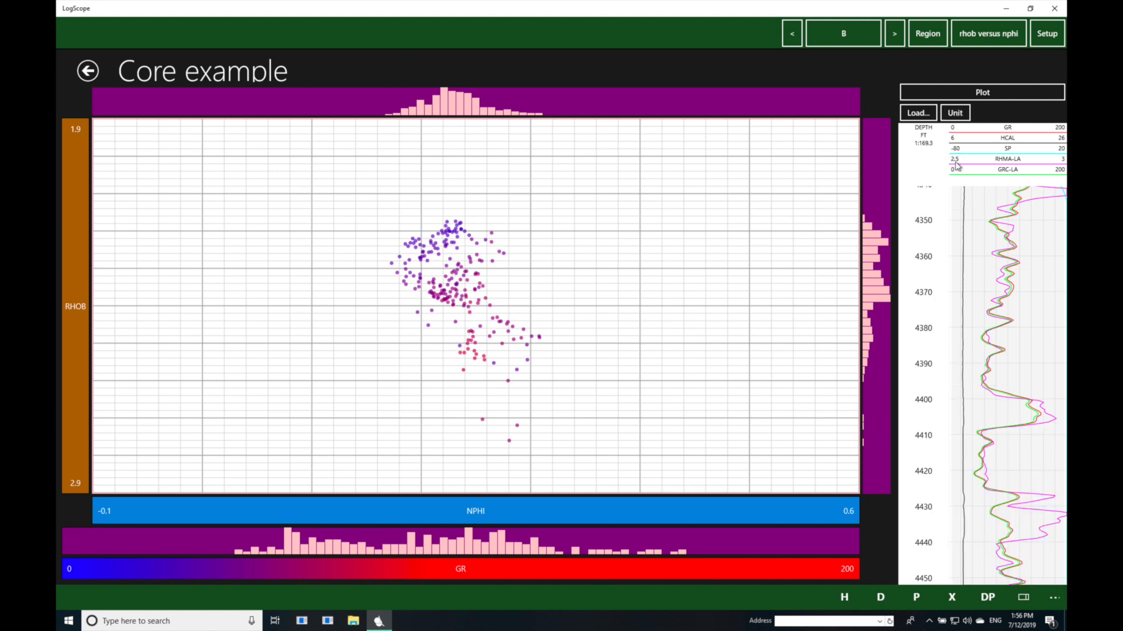
pyautogui.click(964, 118)
pyautogui.click(954, 139)
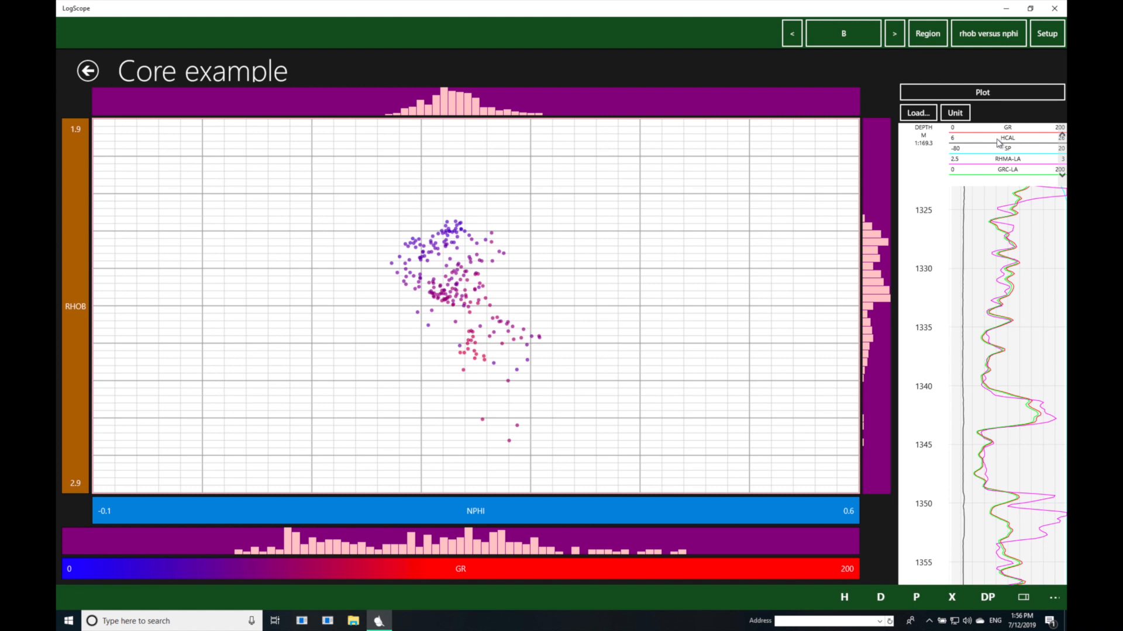
# Load the global Advanced Log Analysis Interpretation template into the sidebar's log plot
pyautogui.click(919, 114)
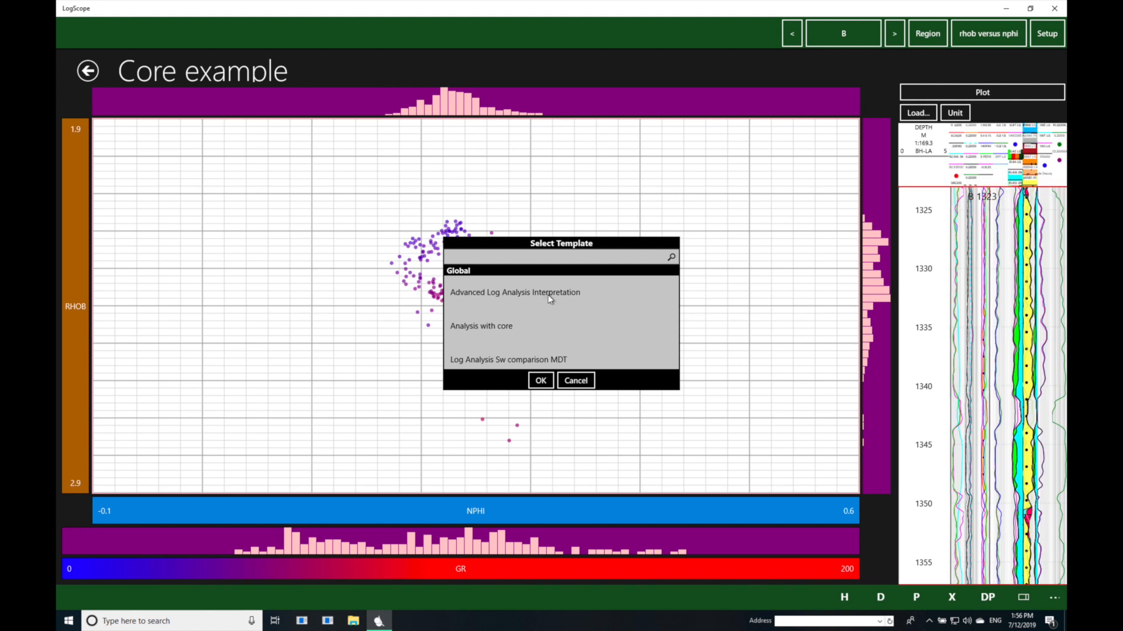
pyautogui.click(732, 326)
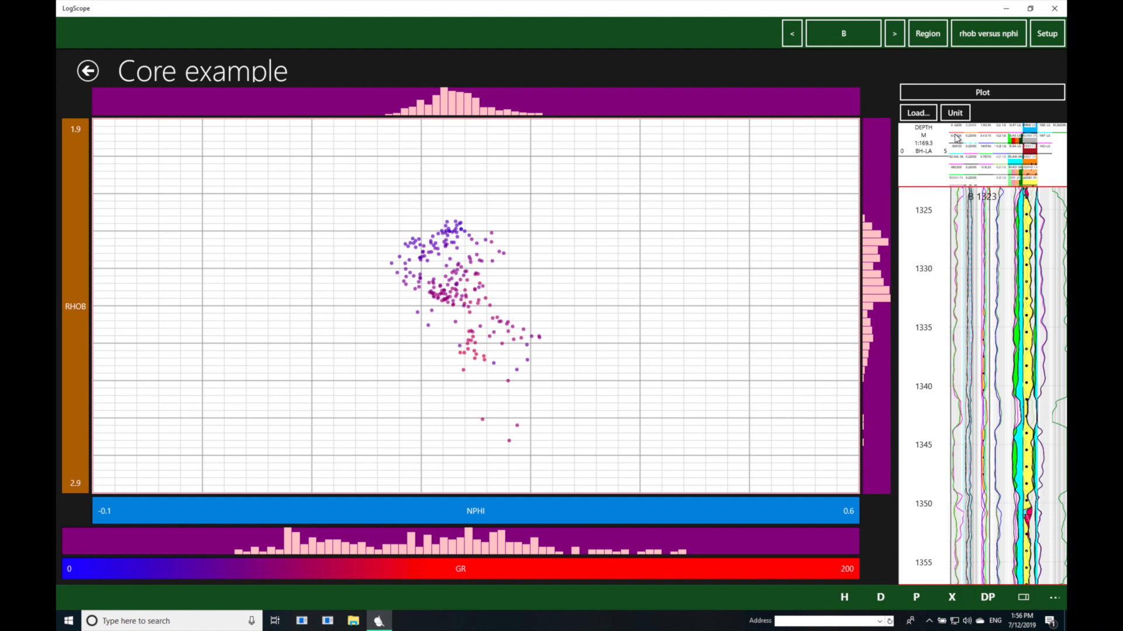
# Enter region selection and outline the low-RHOB cluster of blue points at the upper end of the zone B data
pyautogui.click(934, 37)
pyautogui.click(935, 36)
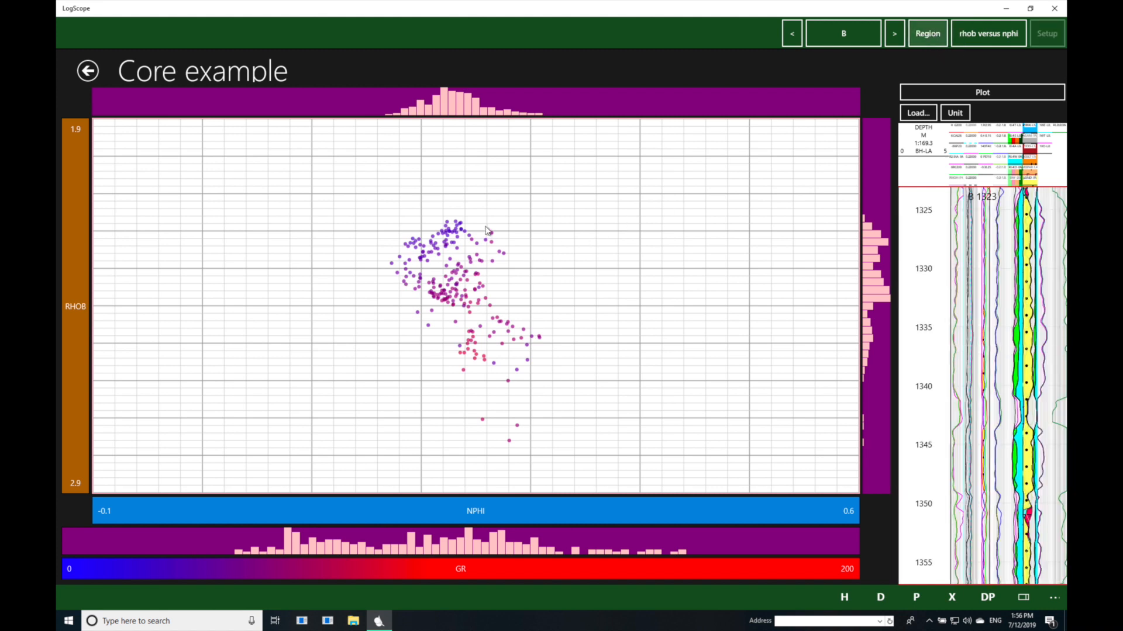
pyautogui.moveTo(485, 224)
pyautogui.mouseDown()
pyautogui.moveTo(433, 218)
pyautogui.moveTo(395, 243)
pyautogui.moveTo(406, 275)
pyautogui.moveTo(487, 228)
pyautogui.mouseUp()
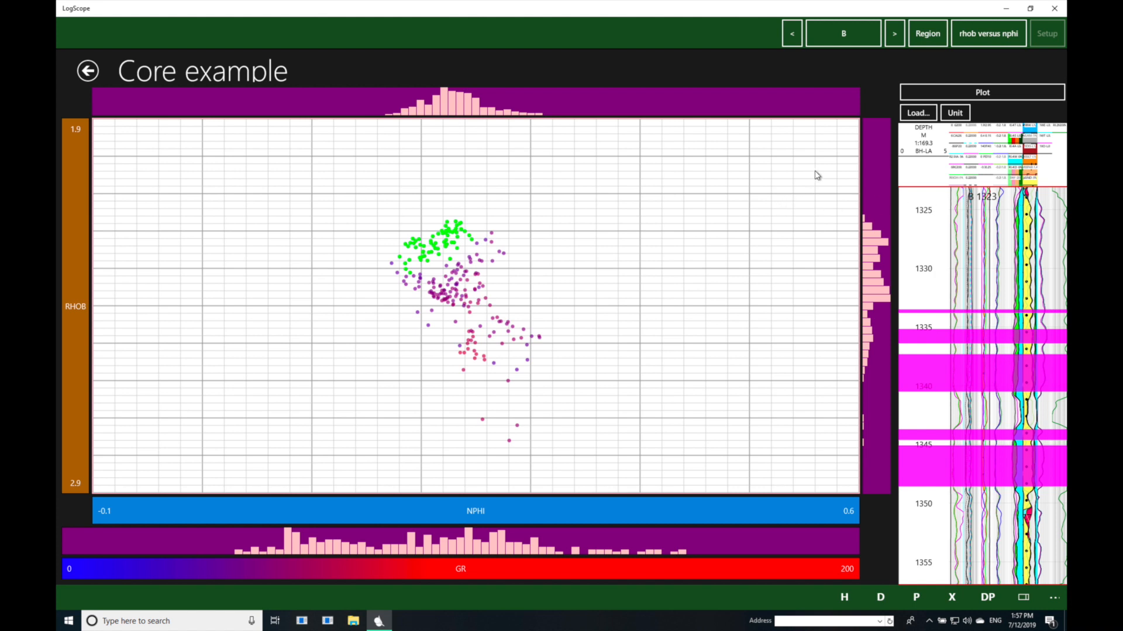
# Unselect all crossplot points, and select the depth interval from about 1325 to 1333 m on the log plot
pyautogui.click(929, 36)
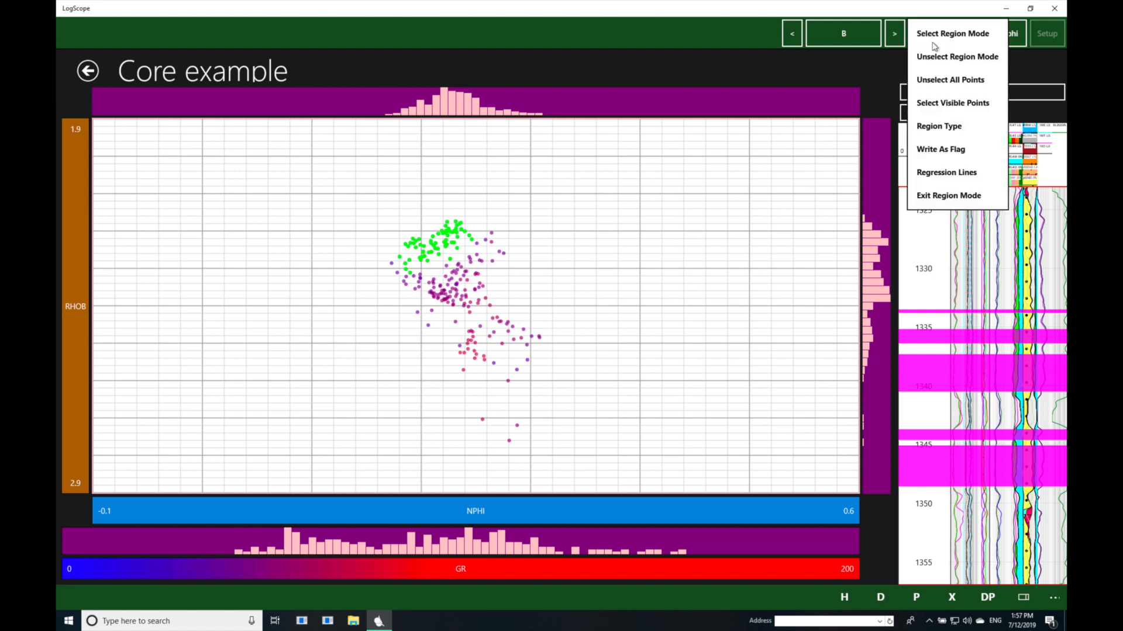
pyautogui.click(937, 82)
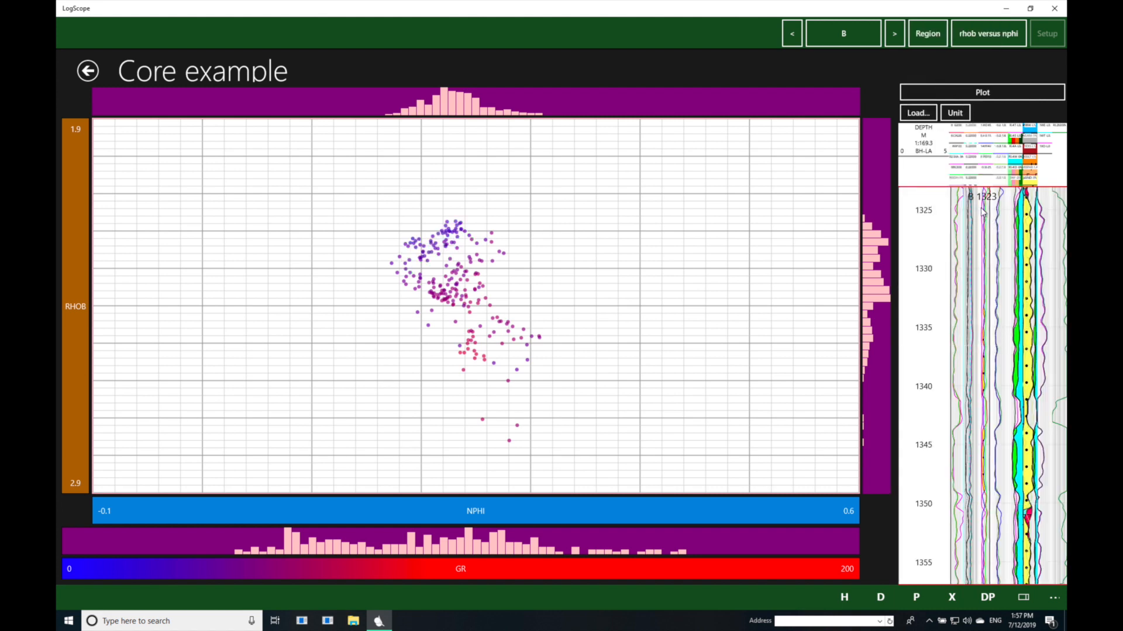
pyautogui.click(984, 211)
pyautogui.moveTo(984, 211); pyautogui.dragTo(986, 307)
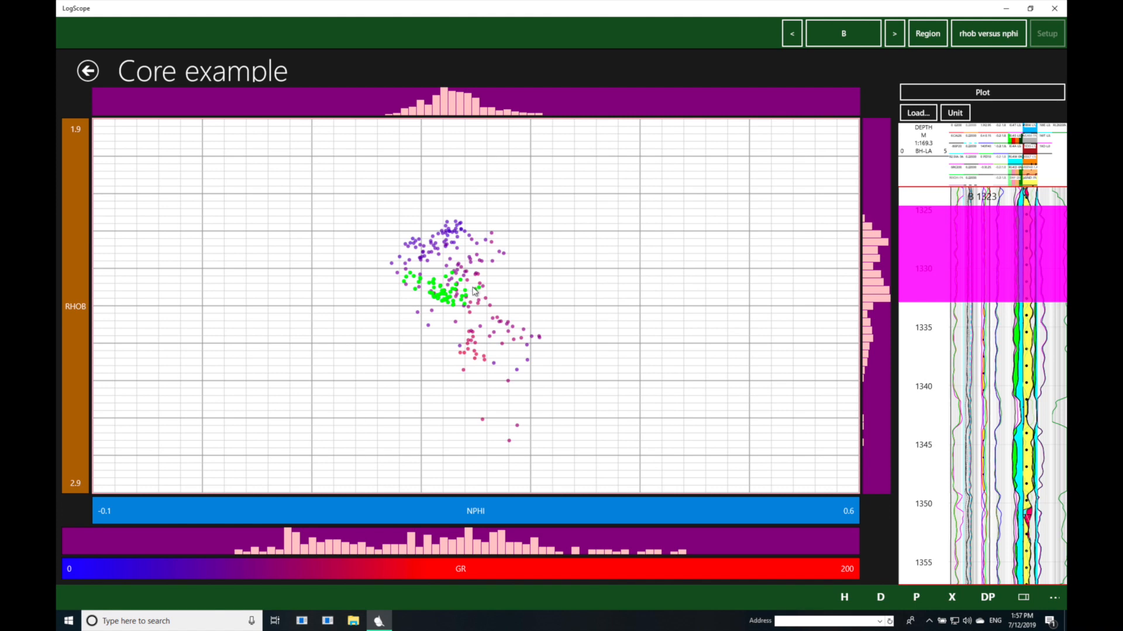
pyautogui.click(936, 38)
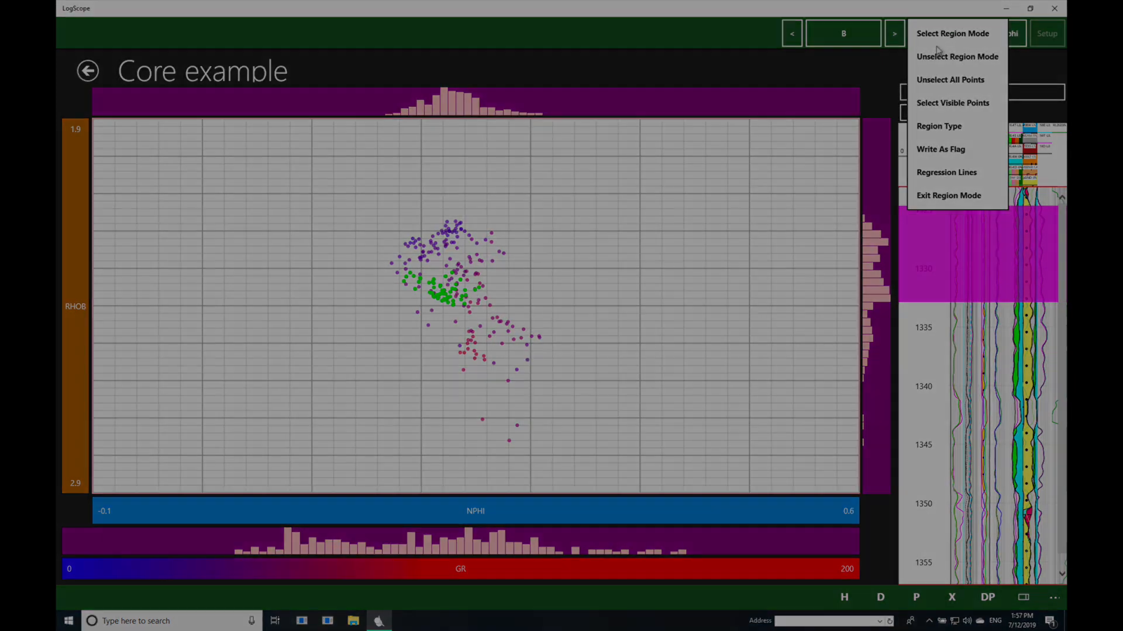